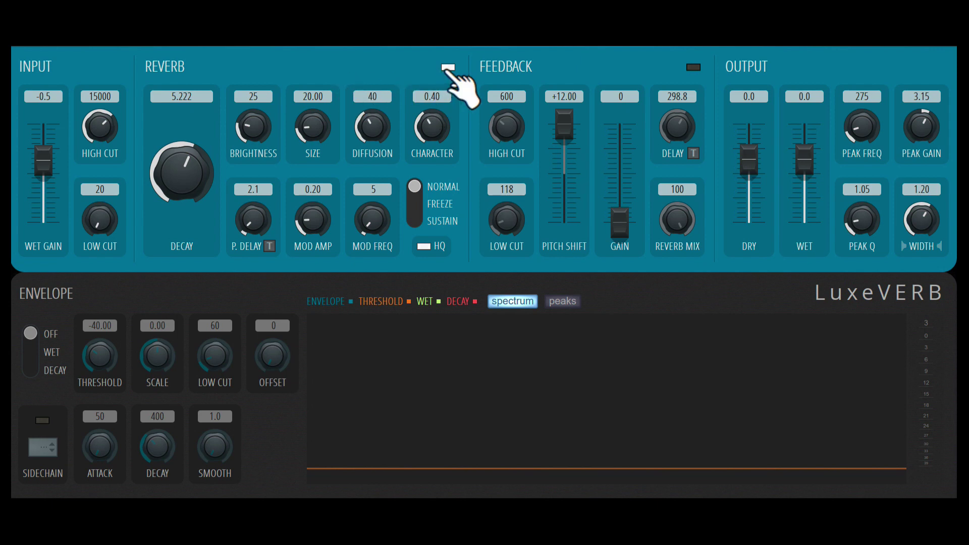
Bypass and re-enable the reverb section, then toggle the feedback section, leaving it off
{"action": "left_click", "coordinate": [448, 68]}
{"action": "left_click", "coordinate": [448, 67]}
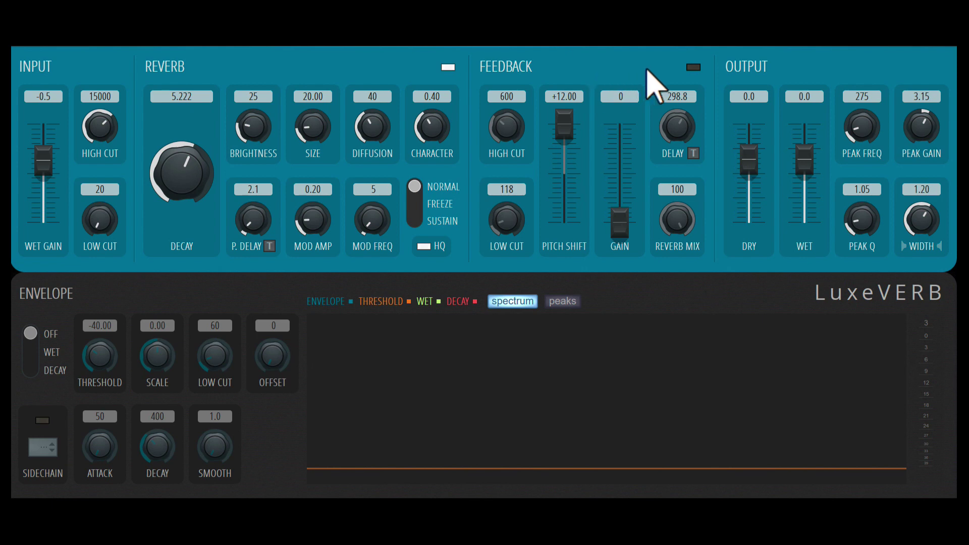
{"action": "left_click", "coordinate": [693, 67]}
{"action": "left_click", "coordinate": [693, 68]}
{"action": "left_click", "coordinate": [693, 68]}
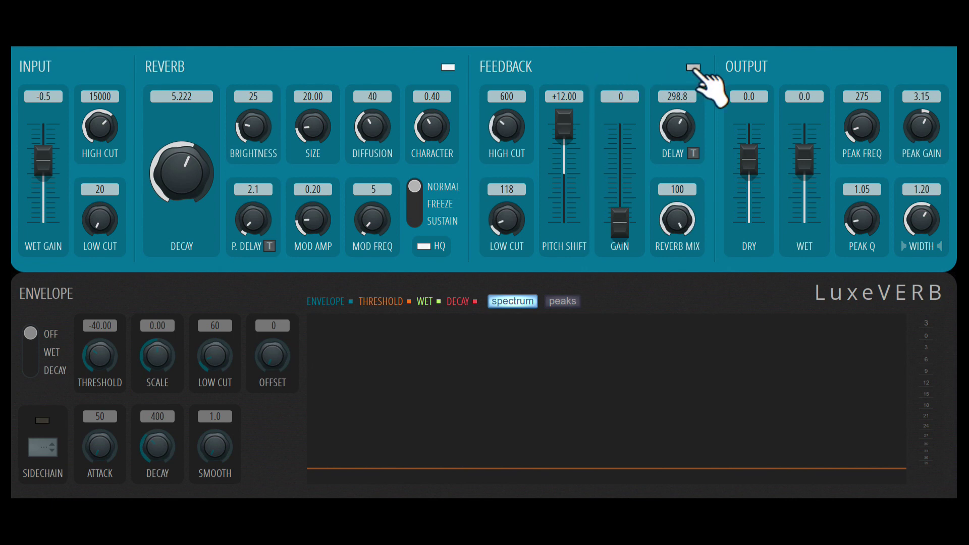
{"action": "left_click", "coordinate": [694, 68]}
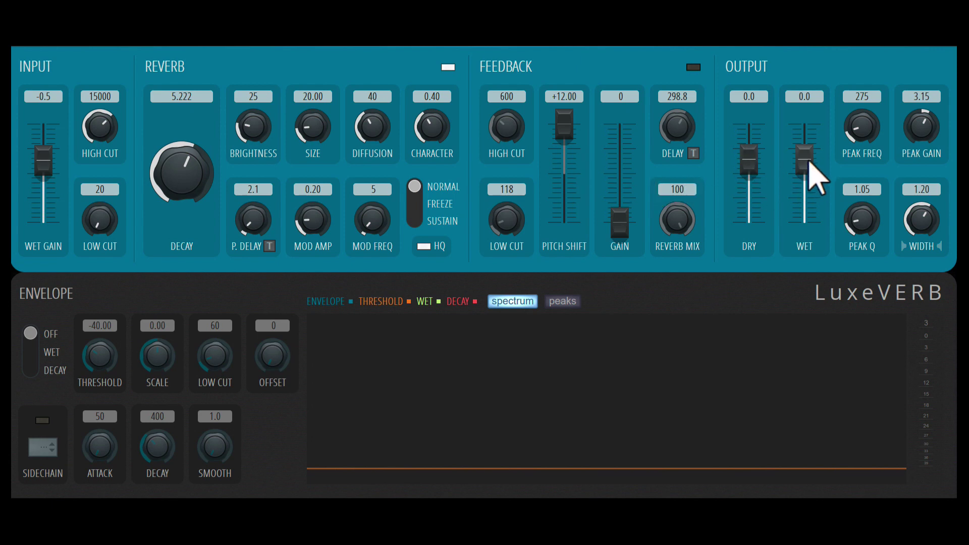
Bring the Output WET fader back to -4.3 and lower Input WET GAIN to -7.2
{"action": "left_click_drag", "start_coordinate": [805, 160], "coordinate": [805, 222]}
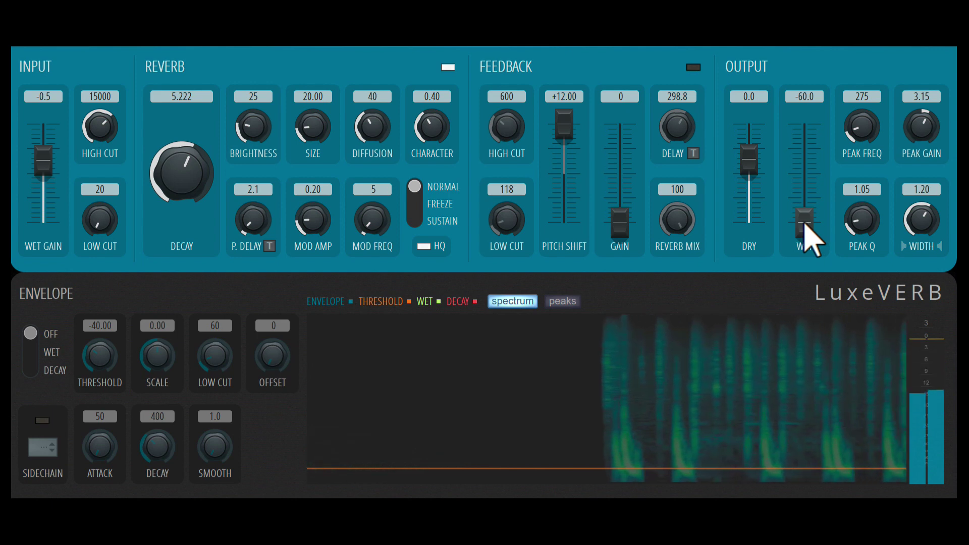
{"action": "left_click_drag", "start_coordinate": [805, 225], "coordinate": [805, 169]}
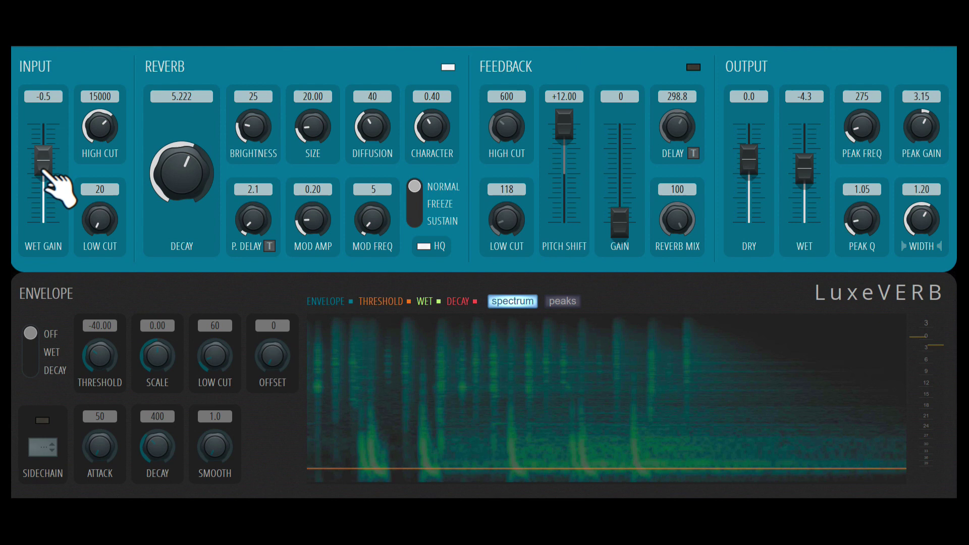
{"action": "mouse_move", "coordinate": [44, 186]}
{"action": "left_mouse_down"}
{"action": "mouse_move", "coordinate": [44, 196]}
{"action": "mouse_move", "coordinate": [44, 174]}
{"action": "left_mouse_up"}
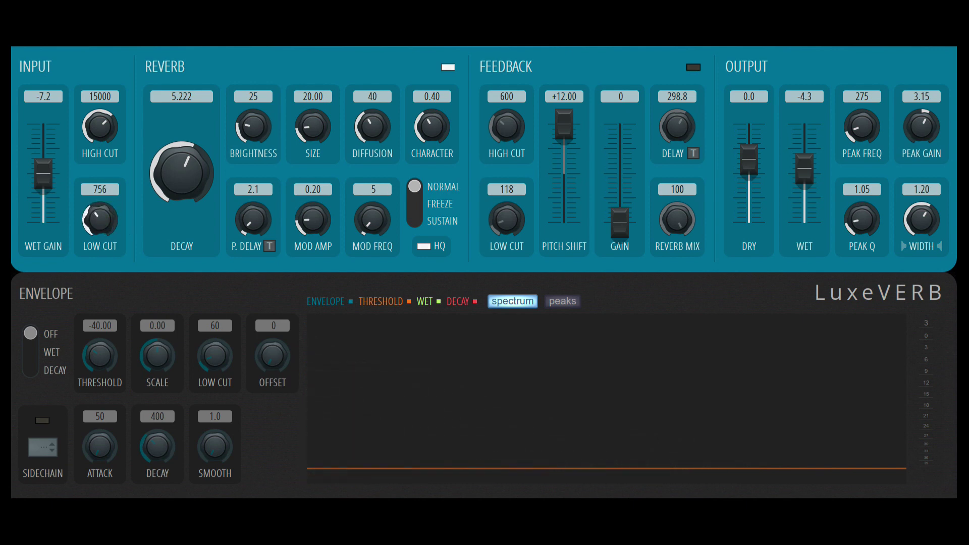
Set the input LOW CUT to 856 and HIGH CUT to 14484
{"action": "left_click_drag", "start_coordinate": [100, 220], "coordinate": [100, 220]}
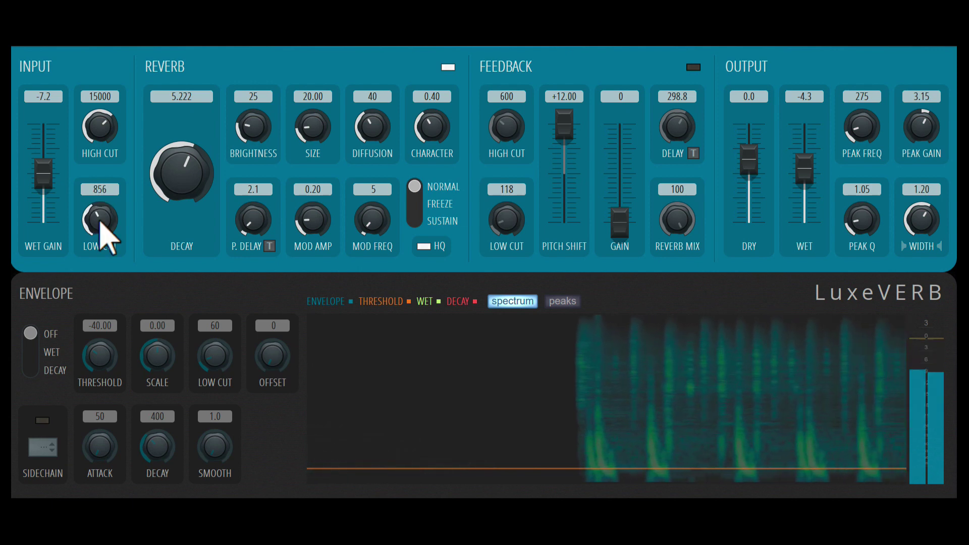
{"action": "left_click_drag", "start_coordinate": [101, 129], "coordinate": [101, 126]}
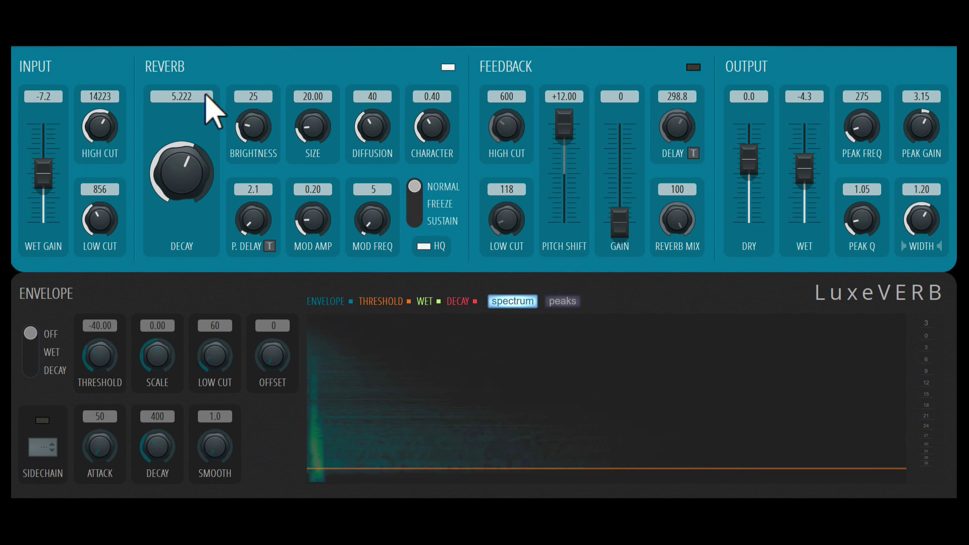
{"action": "left_click_drag", "start_coordinate": [98, 128], "coordinate": [97, 116]}
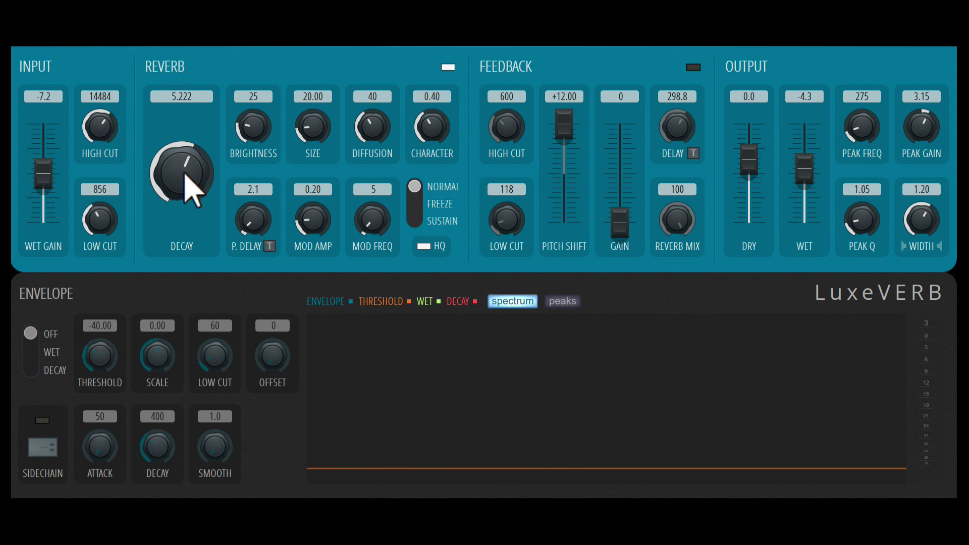
Turn the DECAY knob down from 5.222 to 2.680 during loop playback
{"action": "left_click_drag", "start_coordinate": [188, 176], "coordinate": [188, 245]}
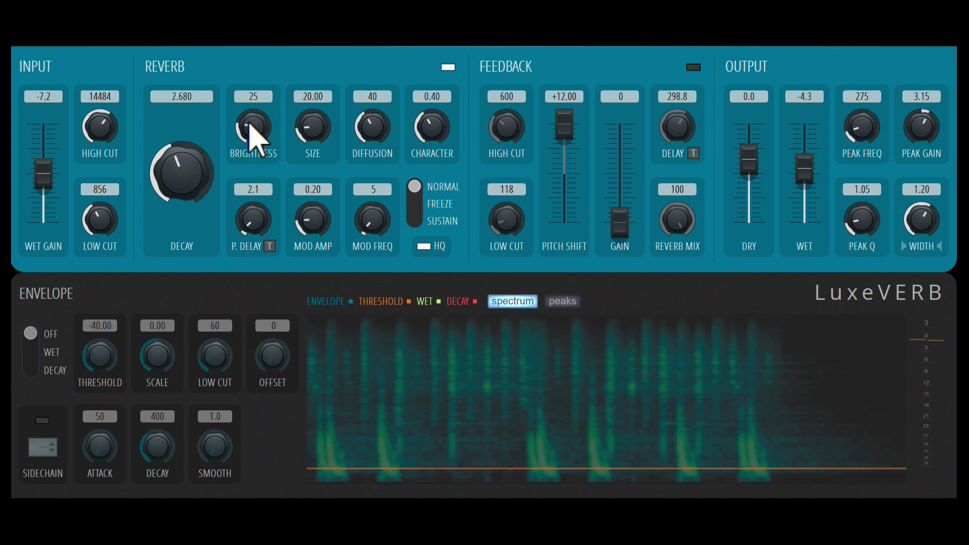
Darken BRIGHTNESS to 8 and work the room SIZE and DECAY upward
{"action": "mouse_move", "coordinate": [250, 126]}
{"action": "left_mouse_down"}
{"action": "mouse_move", "coordinate": [250, 101]}
{"action": "mouse_move", "coordinate": [249, 134]}
{"action": "left_mouse_up"}
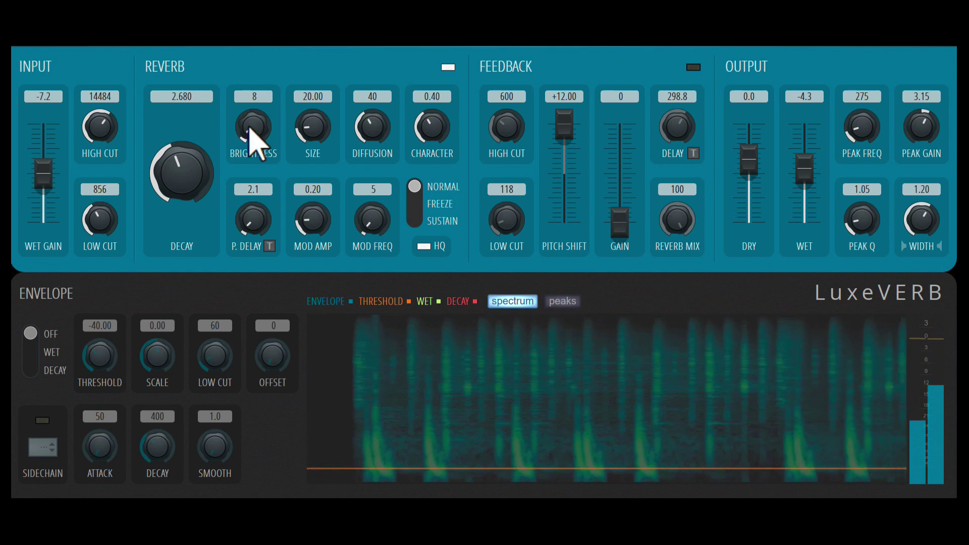
{"action": "left_click_drag", "start_coordinate": [313, 132], "coordinate": [313, 94]}
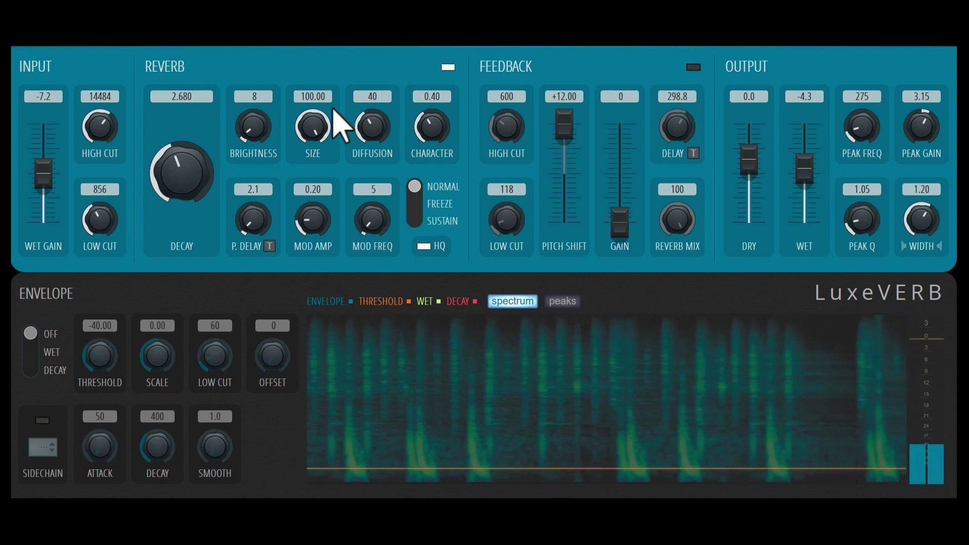
{"action": "left_click_drag", "start_coordinate": [182, 174], "coordinate": [183, 161]}
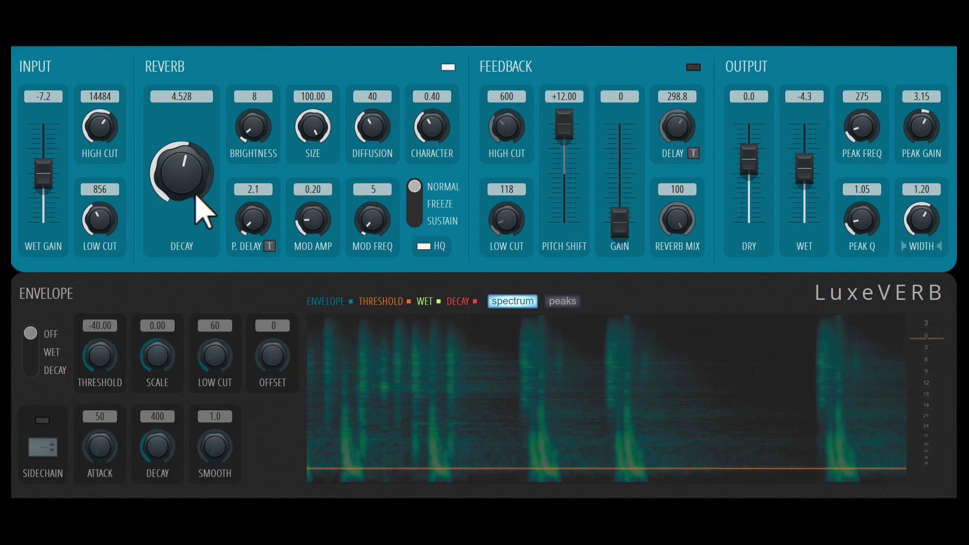
{"action": "left_click_drag", "start_coordinate": [312, 127], "coordinate": [314, 137]}
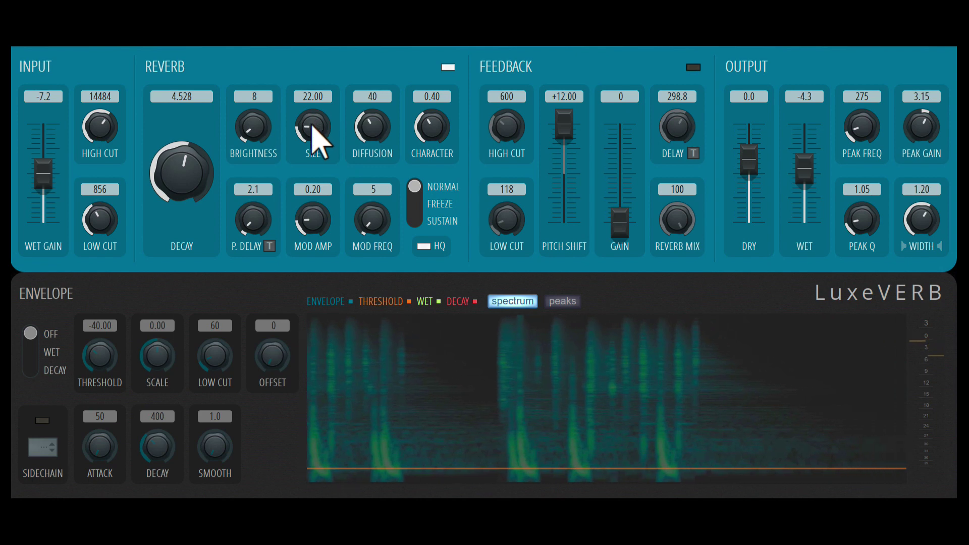
{"action": "mouse_move", "coordinate": [312, 126]}
{"action": "left_mouse_down"}
{"action": "mouse_move", "coordinate": [312, 138]}
{"action": "mouse_move", "coordinate": [314, 125]}
{"action": "left_mouse_up"}
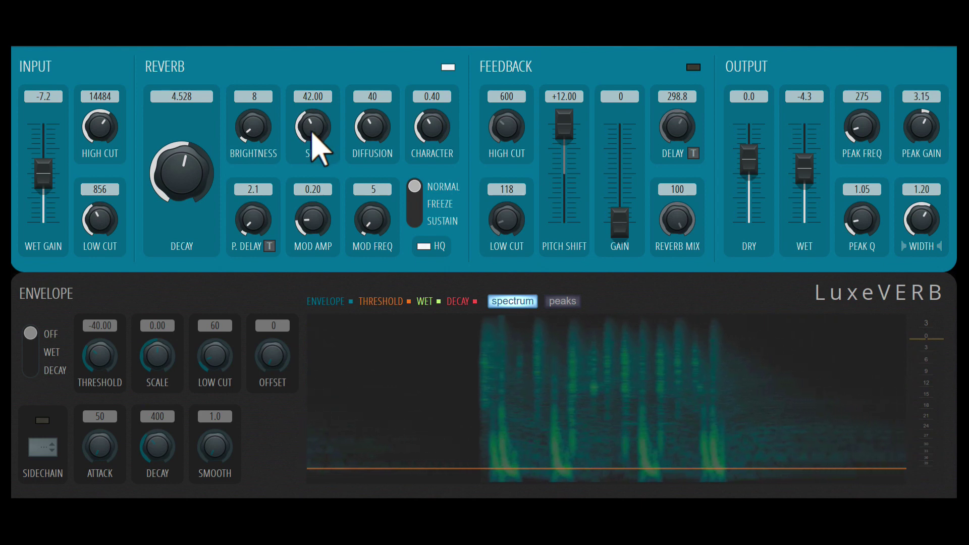
Settle SIZE at 55, DECAY 4.847, DIFFUSION 60 and CHARACTER 1.00
{"action": "left_click_drag", "start_coordinate": [374, 134], "coordinate": [374, 138]}
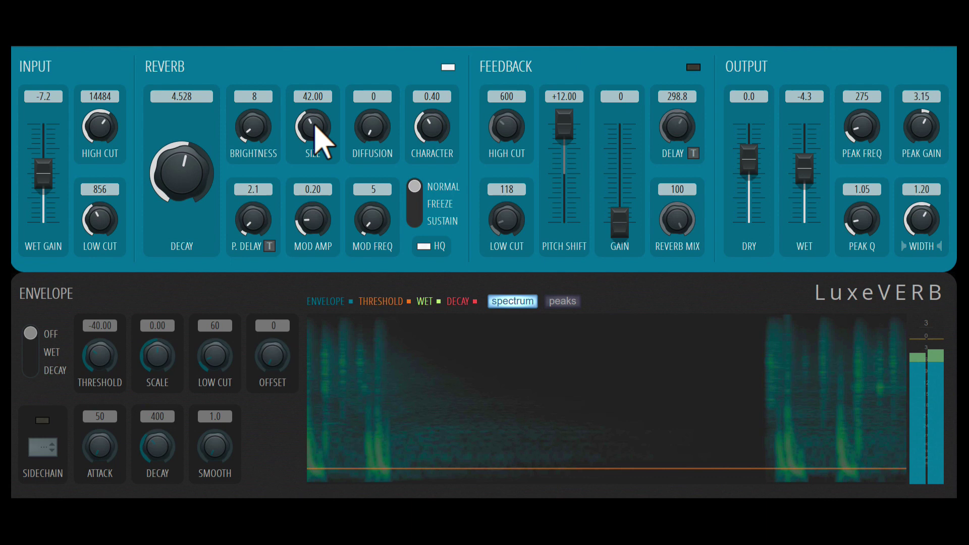
{"action": "left_click_drag", "start_coordinate": [314, 130], "coordinate": [314, 120]}
{"action": "left_click_drag", "start_coordinate": [182, 172], "coordinate": [181, 165]}
{"action": "left_click_drag", "start_coordinate": [377, 132], "coordinate": [378, 92]}
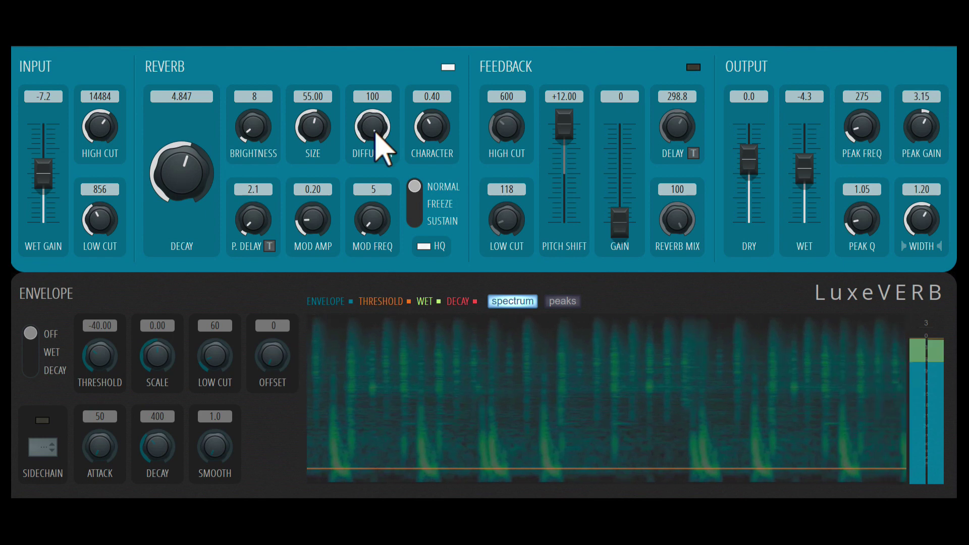
{"action": "left_click_drag", "start_coordinate": [377, 128], "coordinate": [378, 145]}
{"action": "mouse_move", "coordinate": [432, 129]}
{"action": "left_mouse_down"}
{"action": "mouse_move", "coordinate": [432, 142]}
{"action": "mouse_move", "coordinate": [432, 113]}
{"action": "mouse_move", "coordinate": [428, 130]}
{"action": "left_mouse_up"}
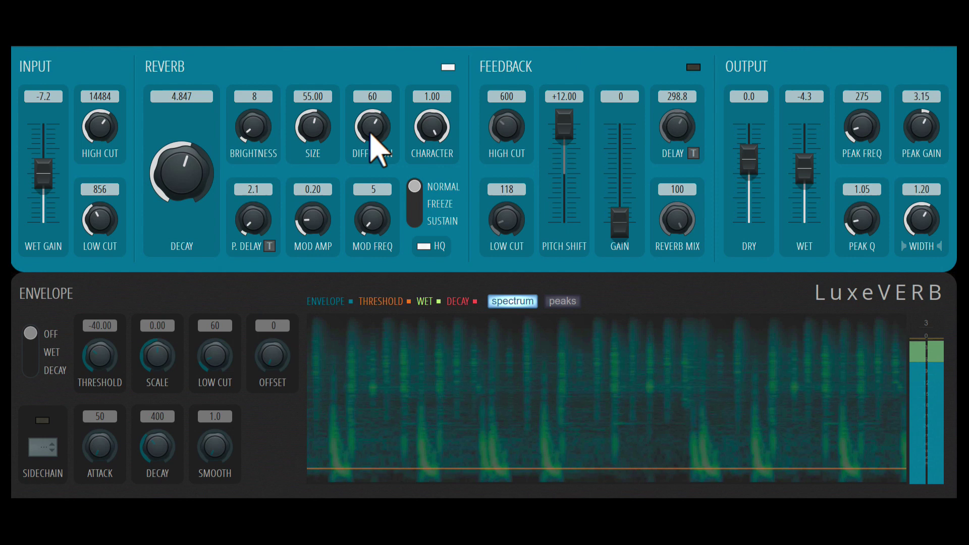
Drop DRY to -14.4, then set CHARACTER 0.35, DIFFUSION 54, SIZE 27 and DECAY 3.388
{"action": "left_click_drag", "start_coordinate": [140, 190], "coordinate": [141, 183]}
{"action": "left_click_drag", "start_coordinate": [750, 169], "coordinate": [804, 162]}
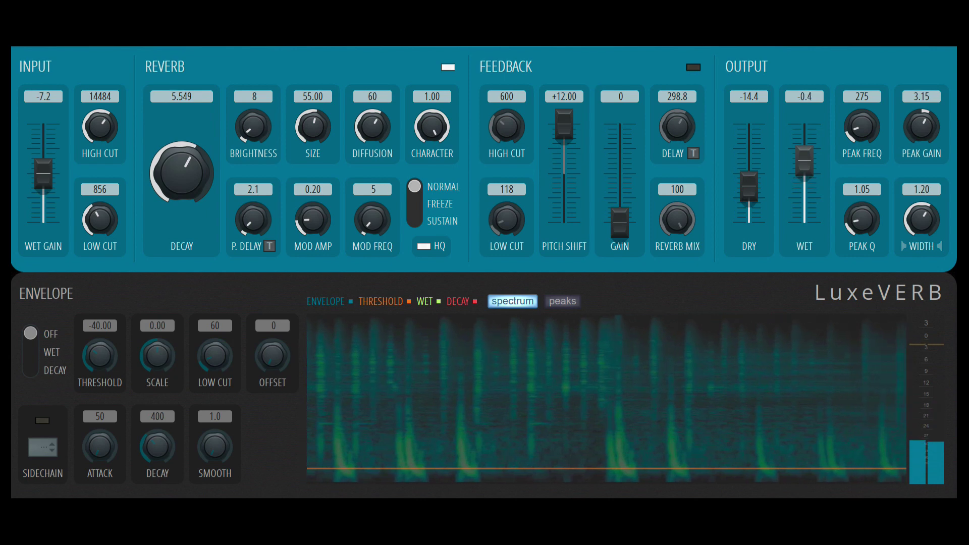
{"action": "left_click_drag", "start_coordinate": [432, 130], "coordinate": [432, 141]}
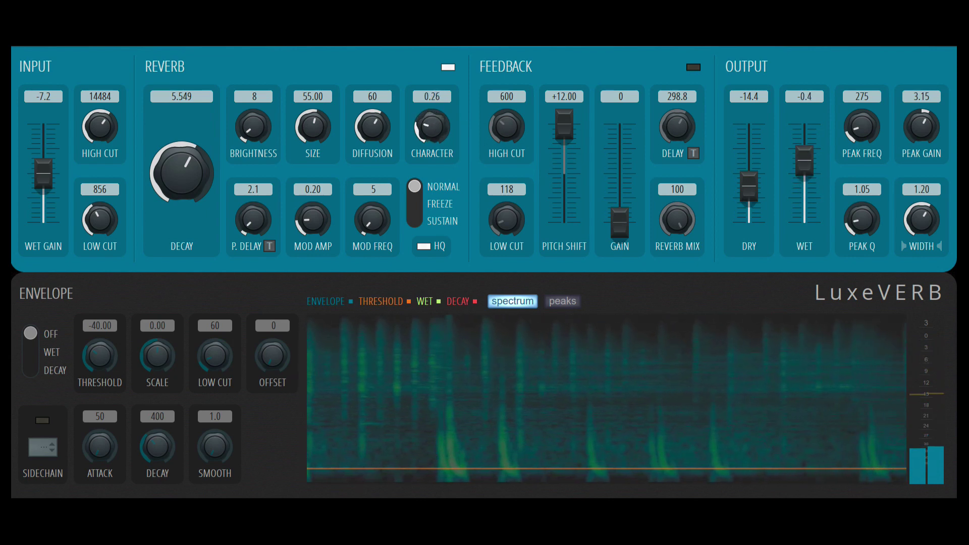
{"action": "left_click_drag", "start_coordinate": [433, 134], "coordinate": [433, 96]}
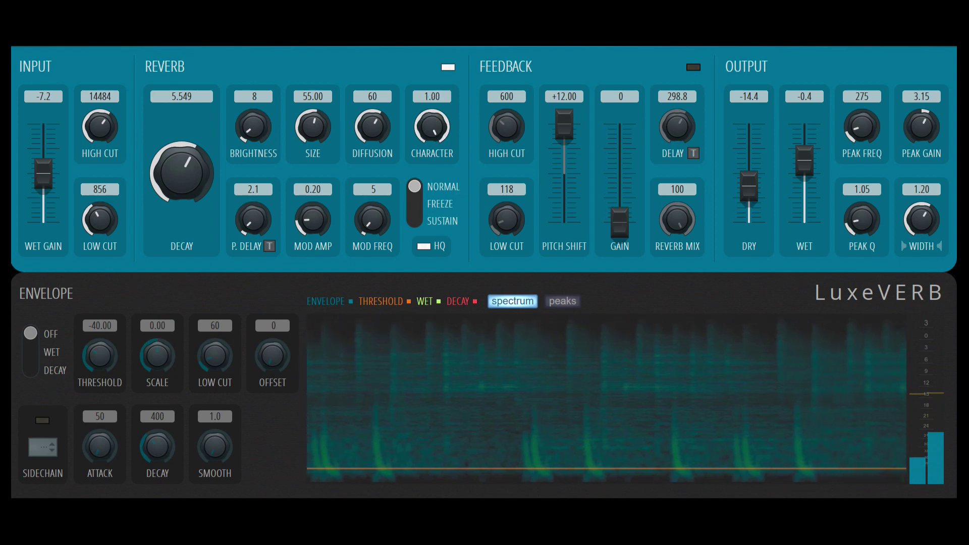
{"action": "left_click_drag", "start_coordinate": [372, 126], "coordinate": [373, 137]}
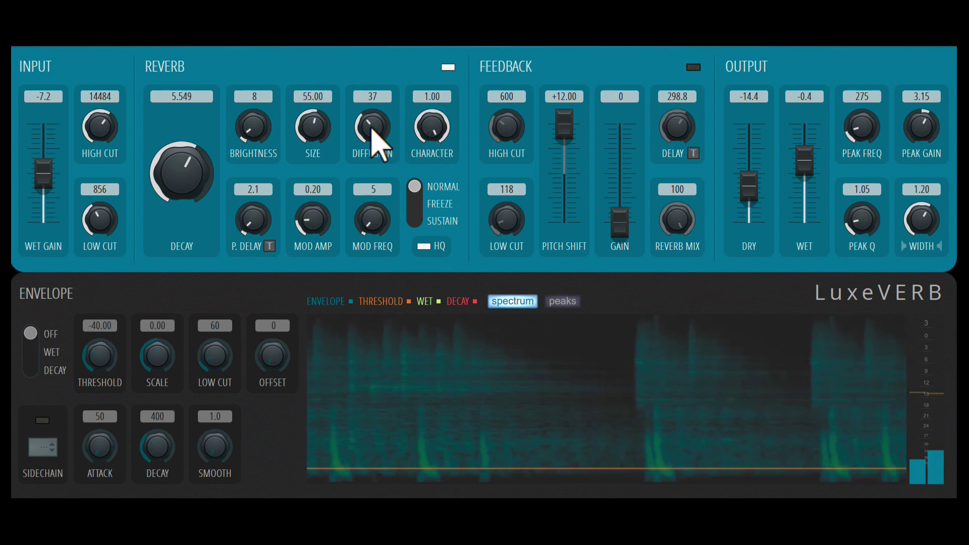
{"action": "left_click_drag", "start_coordinate": [413, 128], "coordinate": [369, 108]}
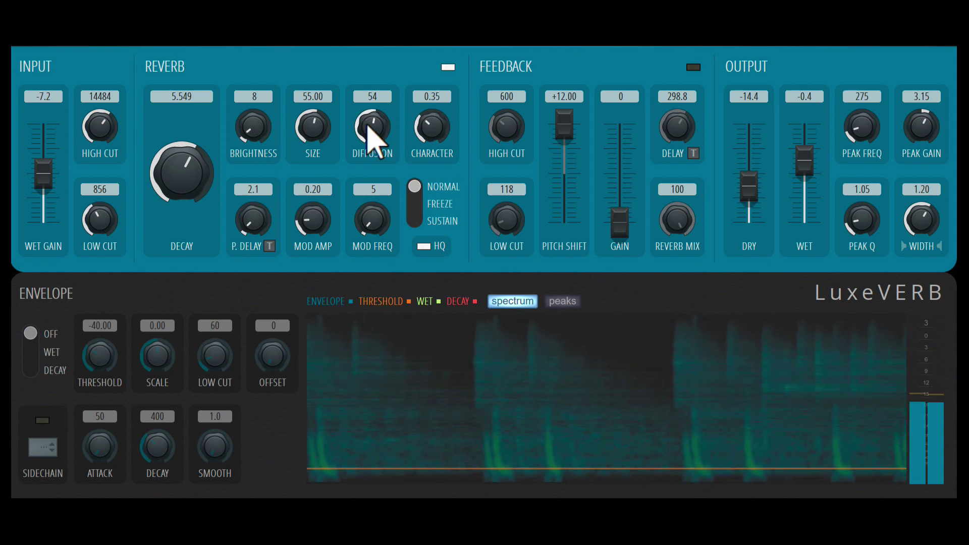
{"action": "left_click_drag", "start_coordinate": [313, 127], "coordinate": [313, 152]}
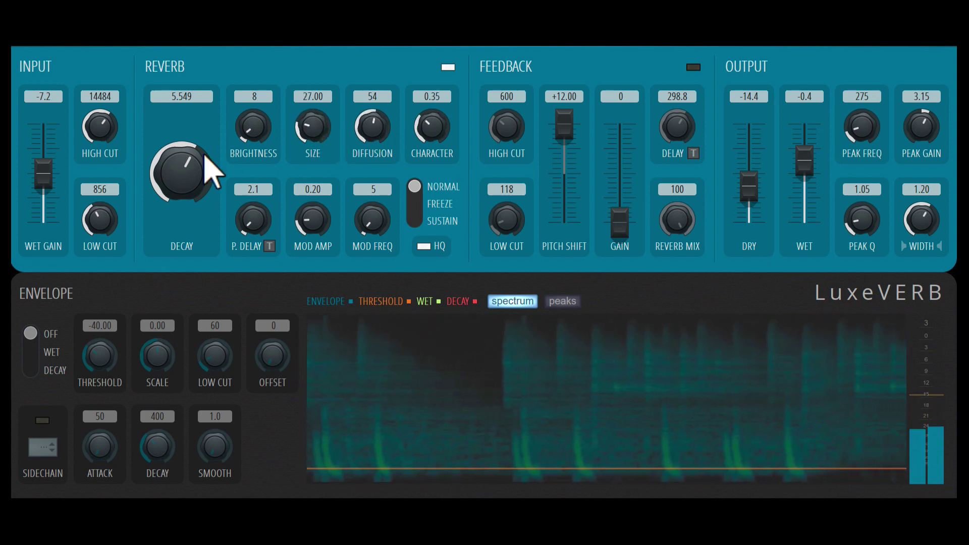
{"action": "left_click_drag", "start_coordinate": [205, 156], "coordinate": [205, 174]}
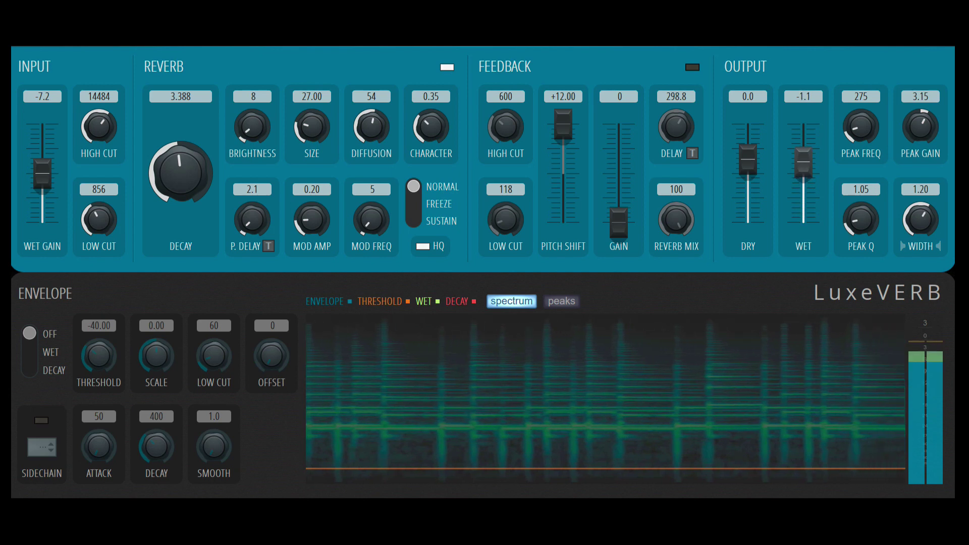
Scroll DECAY up to 5.549 and BRIGHTNESS up to 49
{"action": "scroll", "coordinate": [171, 166], "scroll_direction": "up", "scroll_amount": 1}
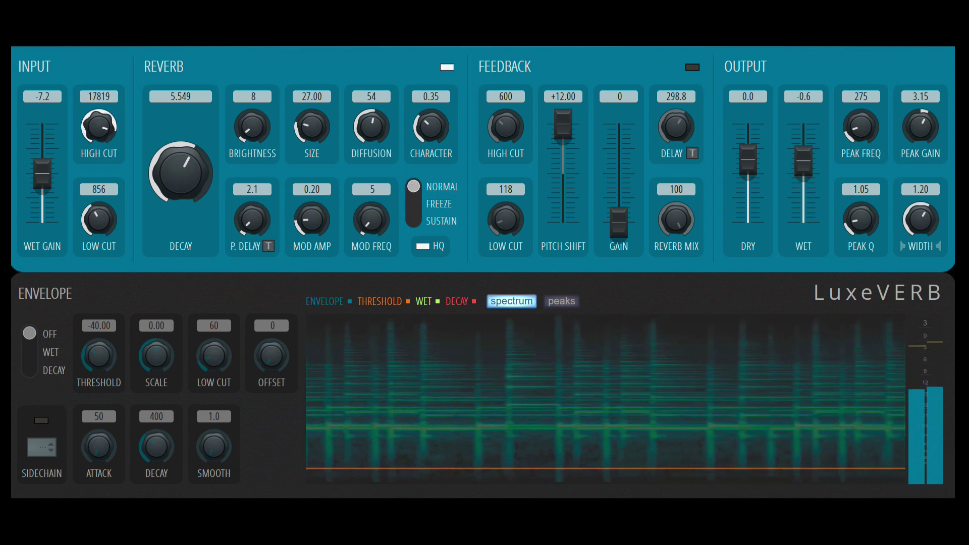
{"action": "scroll", "coordinate": [247, 125], "scroll_direction": "up", "scroll_amount": 5}
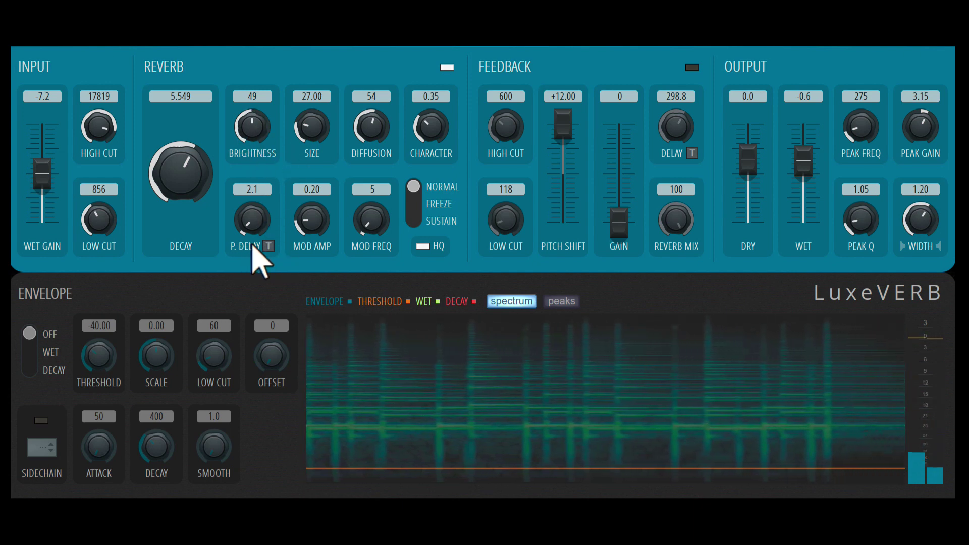
Lengthen the pre-delay, sync it to tempo and set it to 3:0
{"action": "left_click_drag", "start_coordinate": [253, 221], "coordinate": [253, 141]}
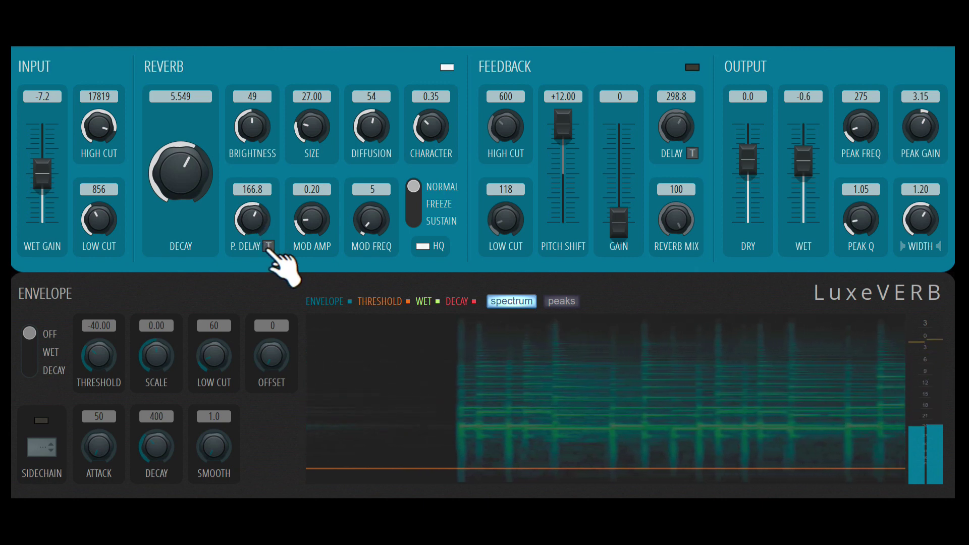
{"action": "left_click", "coordinate": [269, 246]}
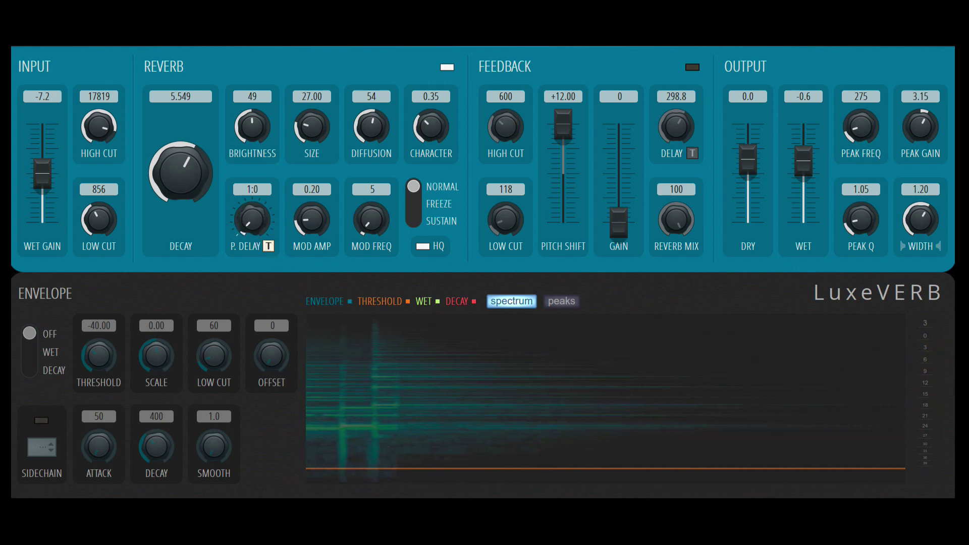
{"action": "scroll", "coordinate": [254, 222], "scroll_direction": "up", "scroll_amount": 1}
{"action": "left_click_drag", "start_coordinate": [252, 222], "coordinate": [252, 211]}
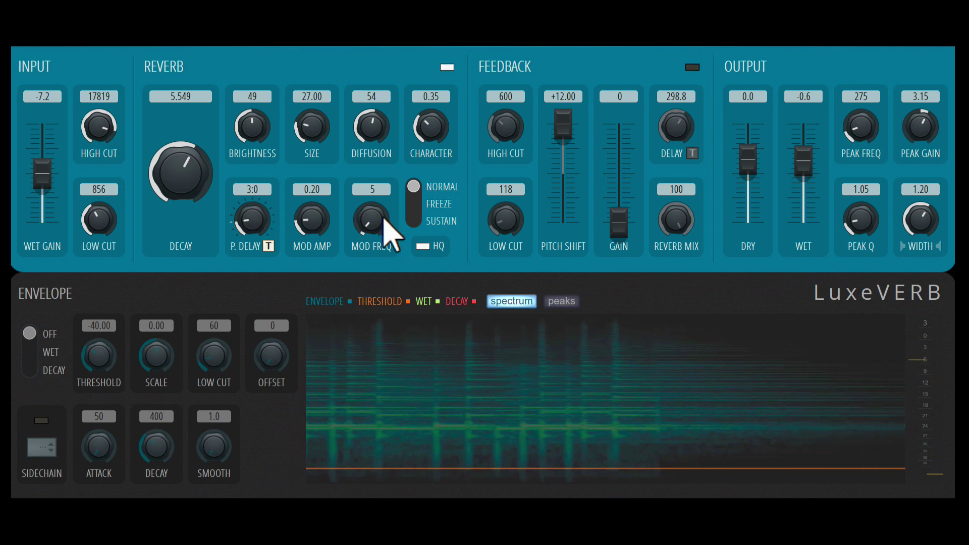
Raise the modulation rate and amount, and pull the DRY fader down
{"action": "left_click_drag", "start_coordinate": [374, 221], "coordinate": [352, 226]}
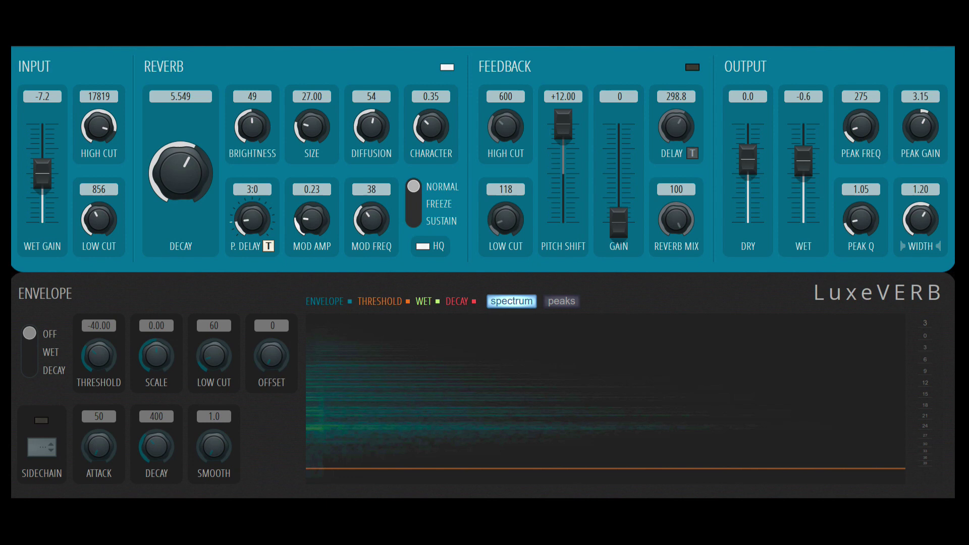
{"action": "left_click_drag", "start_coordinate": [312, 220], "coordinate": [312, 209]}
{"action": "left_click_drag", "start_coordinate": [749, 172], "coordinate": [749, 211]}
{"action": "left_click_drag", "start_coordinate": [314, 227], "coordinate": [371, 214]}
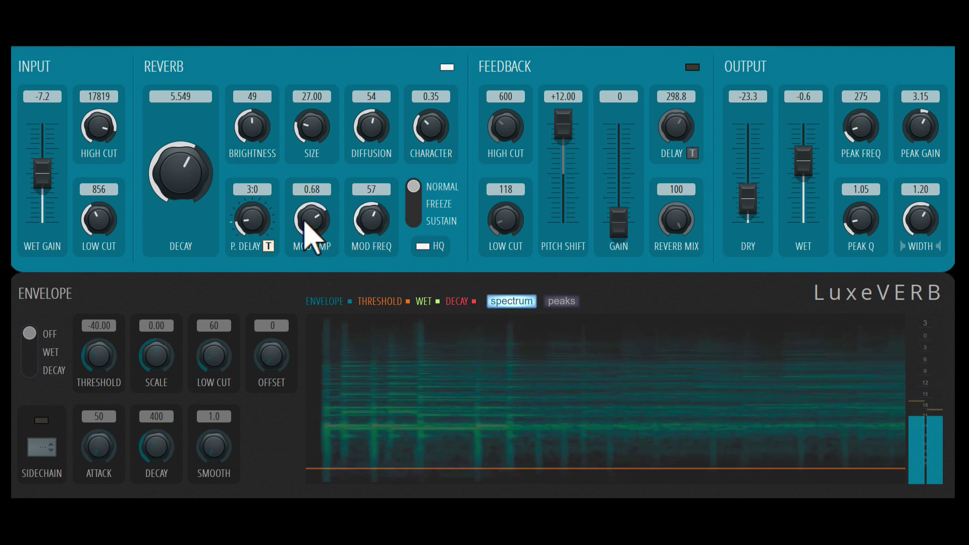
{"action": "left_click_drag", "start_coordinate": [313, 228], "coordinate": [314, 217]}
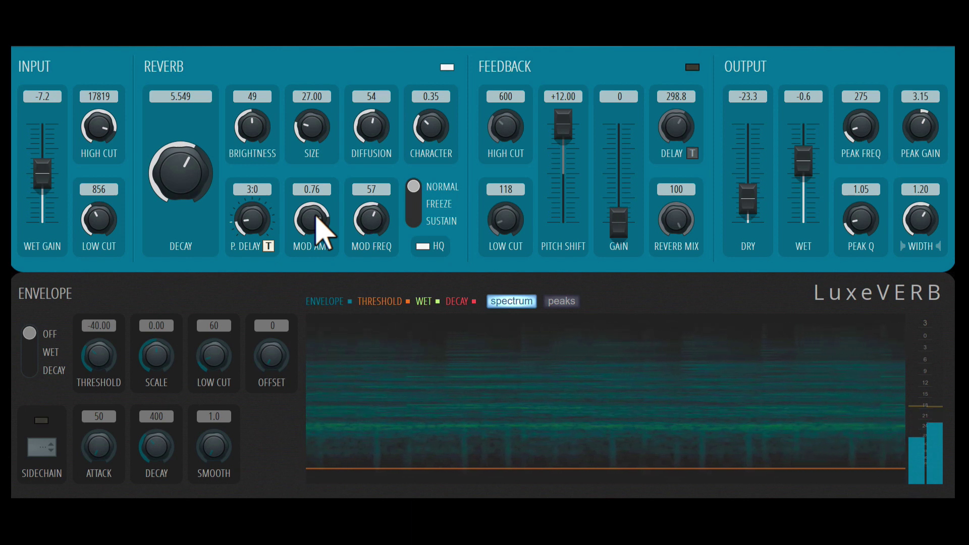
Reset DRY to 0.0, set WET to -4.2, MOD AMP 0.52 and MOD FREQ 44
{"action": "double_click", "coordinate": [748, 200]}
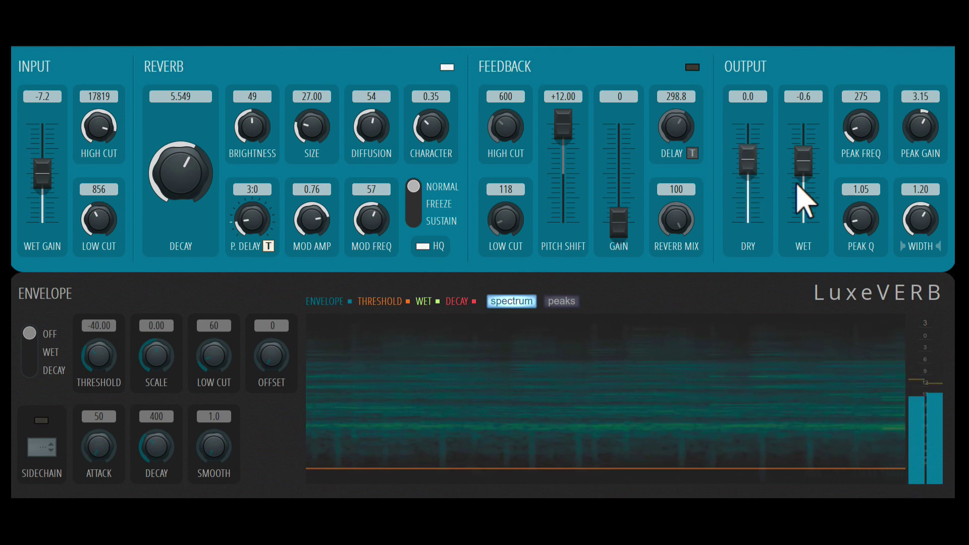
{"action": "left_click_drag", "start_coordinate": [797, 188], "coordinate": [796, 199]}
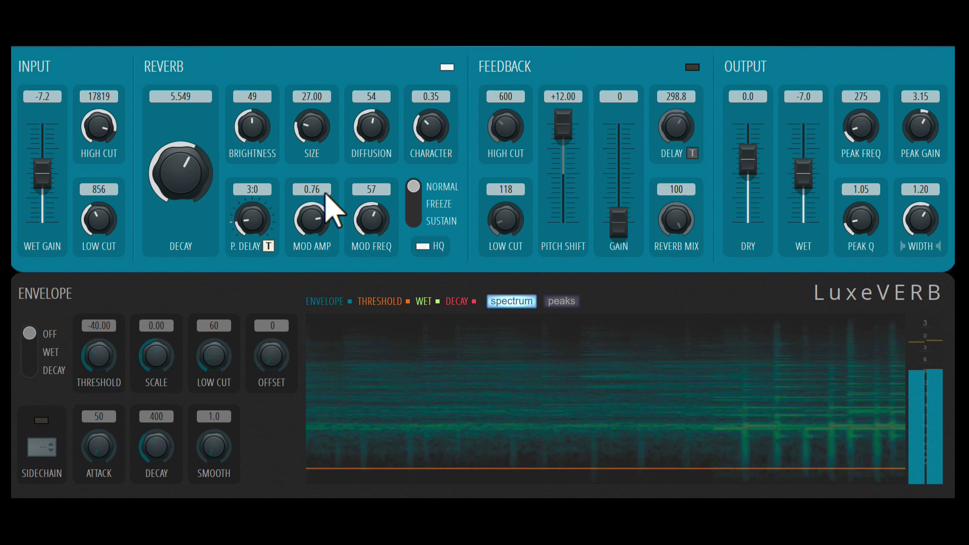
{"action": "left_click_drag", "start_coordinate": [313, 218], "coordinate": [313, 237]}
{"action": "left_click_drag", "start_coordinate": [372, 215], "coordinate": [374, 242]}
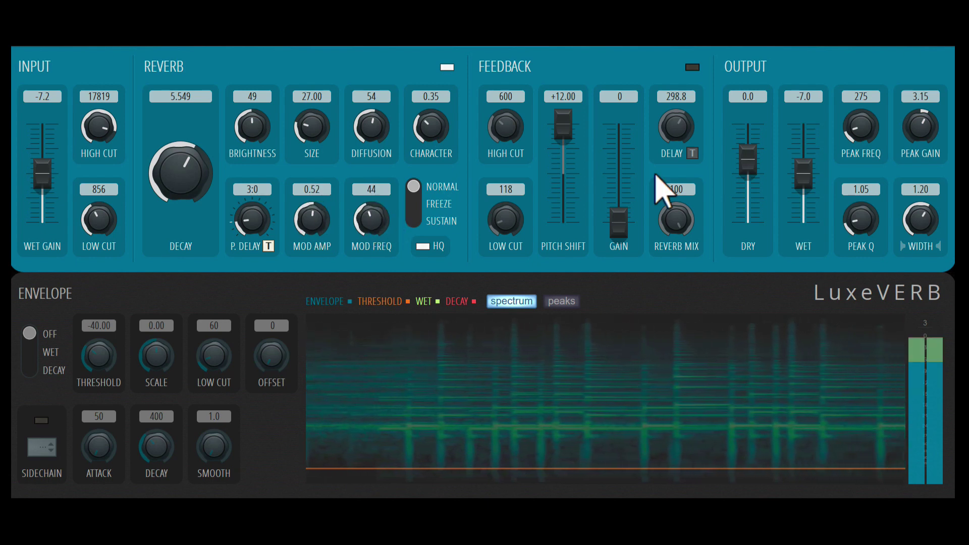
{"action": "left_click_drag", "start_coordinate": [800, 184], "coordinate": [800, 178]}
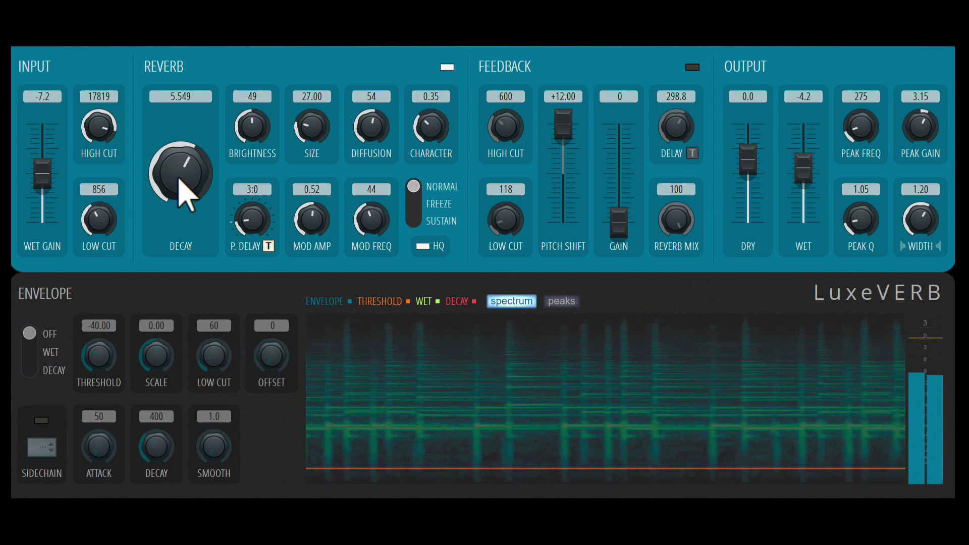
Set DECAY 3.636, WET -2.0, input WET GAIN -0.8, and an unsynced 4.8 pre-delay
{"action": "left_click_drag", "start_coordinate": [184, 190], "coordinate": [183, 206]}
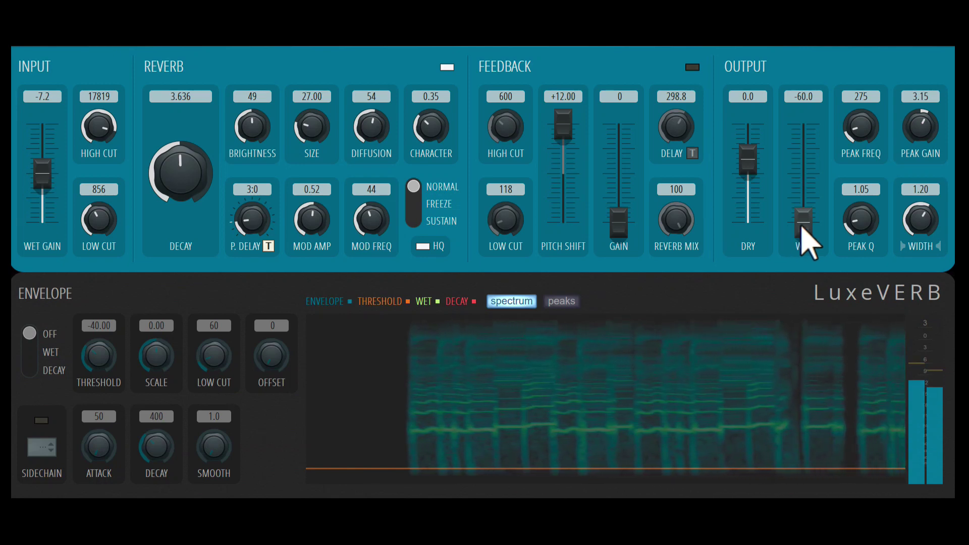
{"action": "left_click_drag", "start_coordinate": [803, 223], "coordinate": [804, 164]}
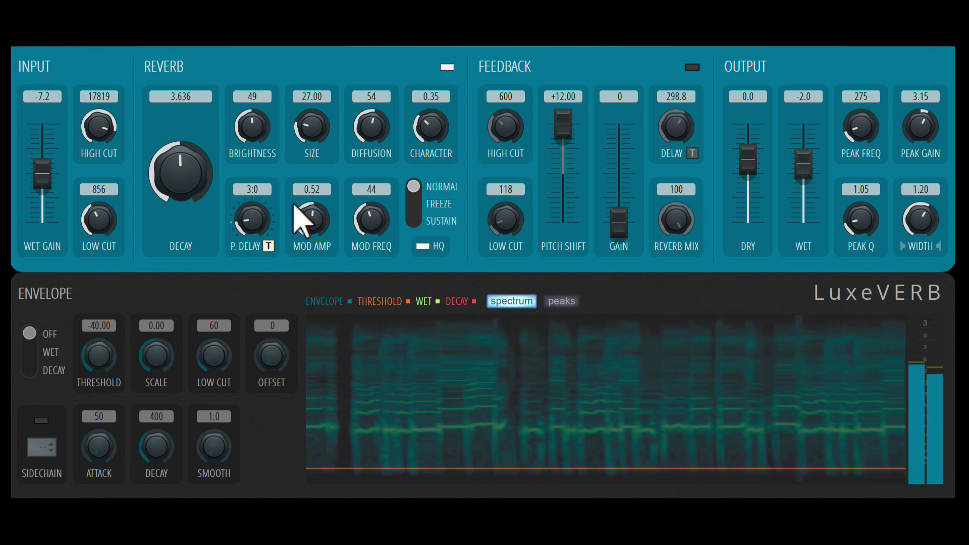
{"action": "left_click_drag", "start_coordinate": [42, 174], "coordinate": [42, 161]}
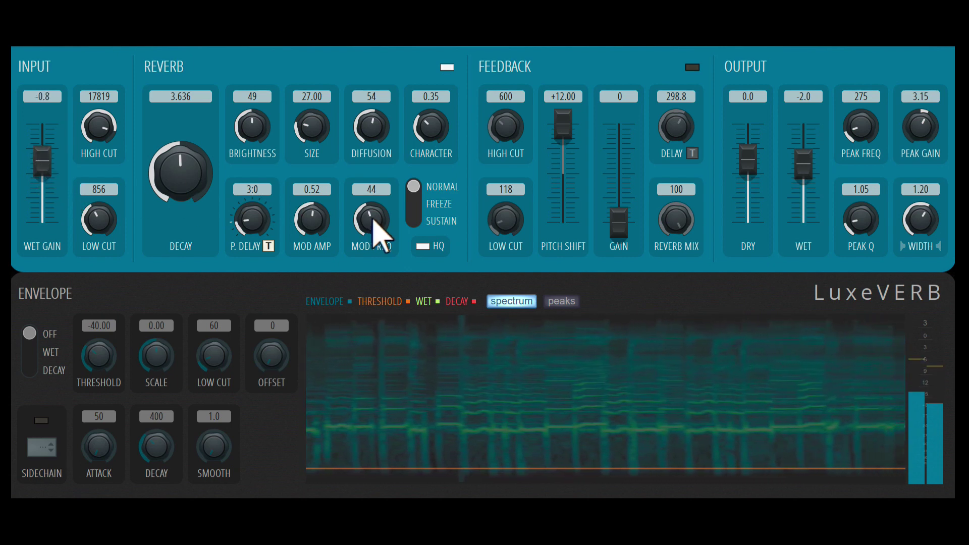
{"action": "mouse_move", "coordinate": [255, 221]}
{"action": "left_mouse_down"}
{"action": "mouse_move", "coordinate": [264, 239]}
{"action": "mouse_move", "coordinate": [269, 216]}
{"action": "left_mouse_up"}
{"action": "left_click", "coordinate": [268, 246]}
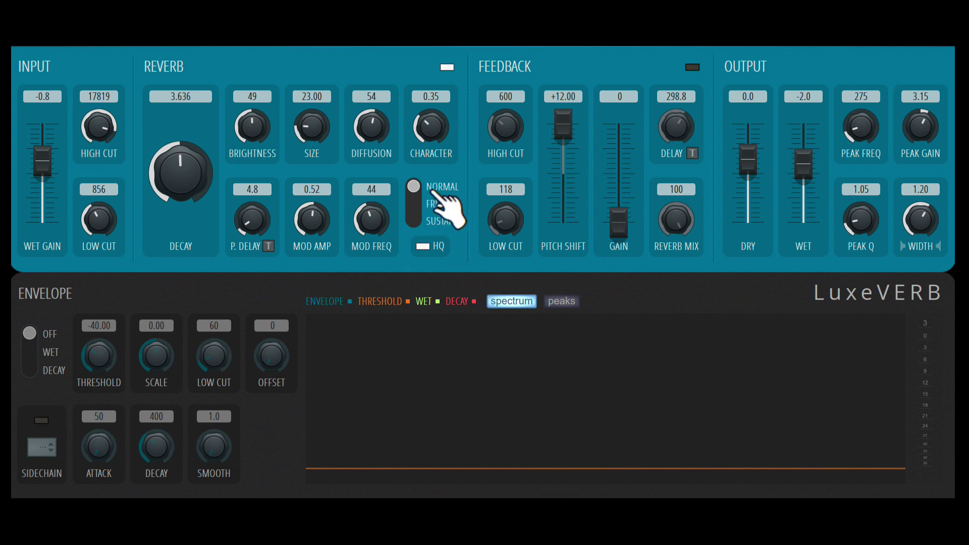
{"action": "left_click", "coordinate": [440, 205]}
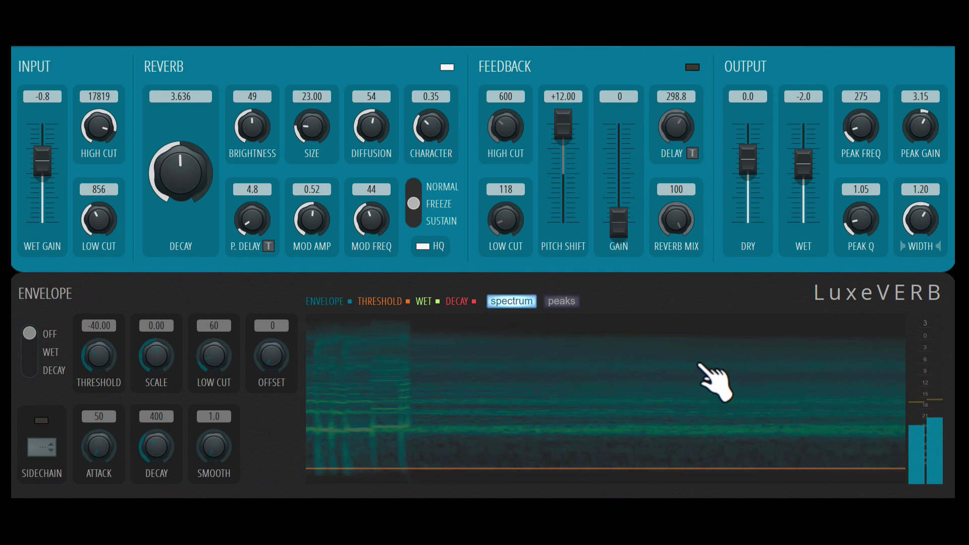
{"action": "left_click", "coordinate": [417, 192]}
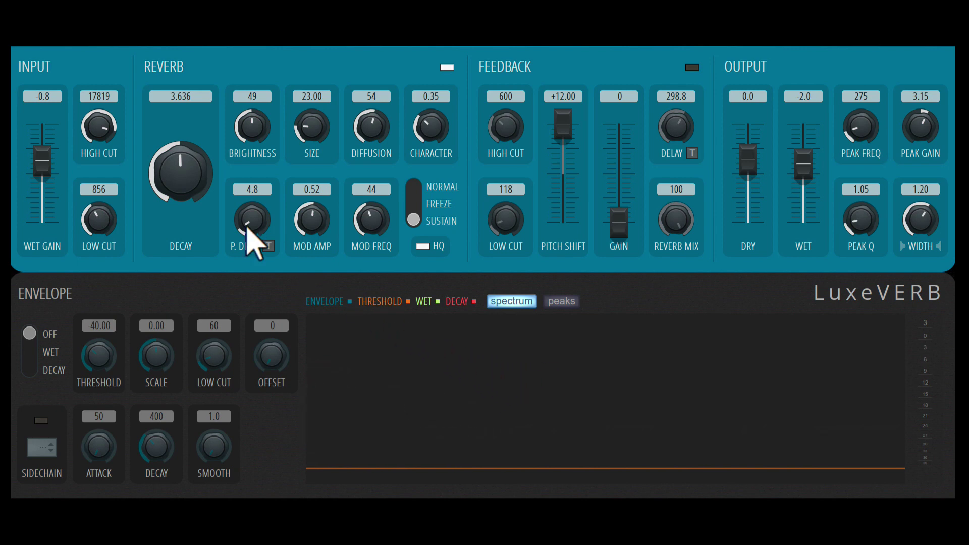
{"action": "left_click", "coordinate": [419, 206]}
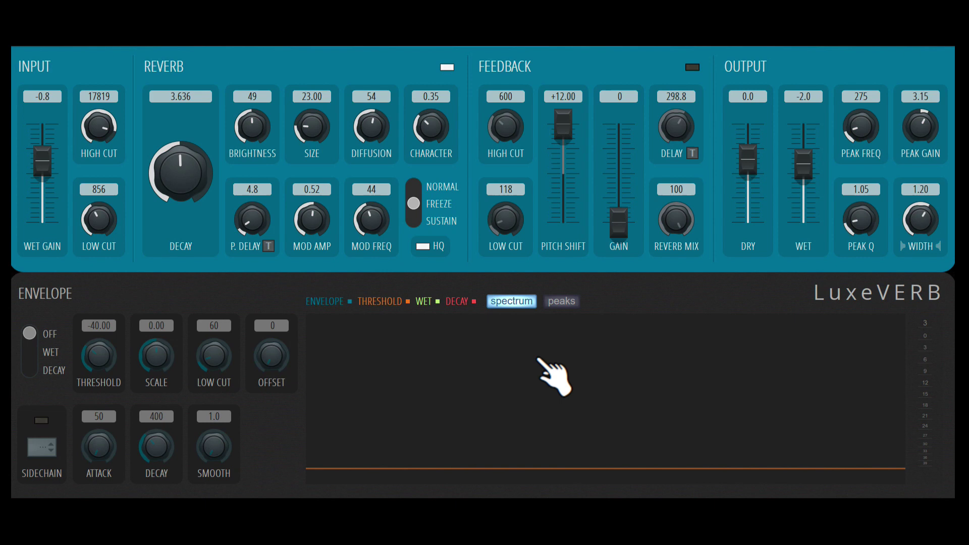
{"action": "left_click", "coordinate": [415, 217]}
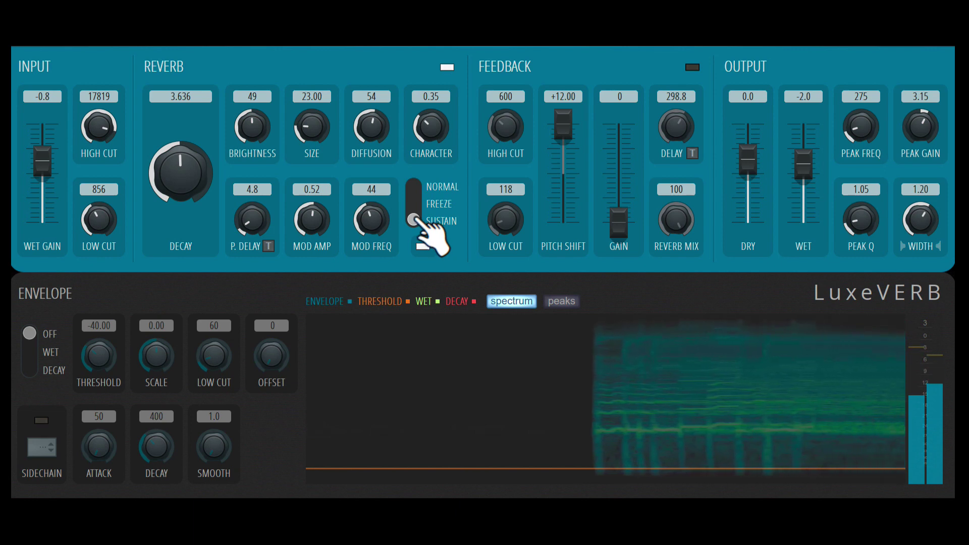
{"action": "left_click", "coordinate": [430, 191]}
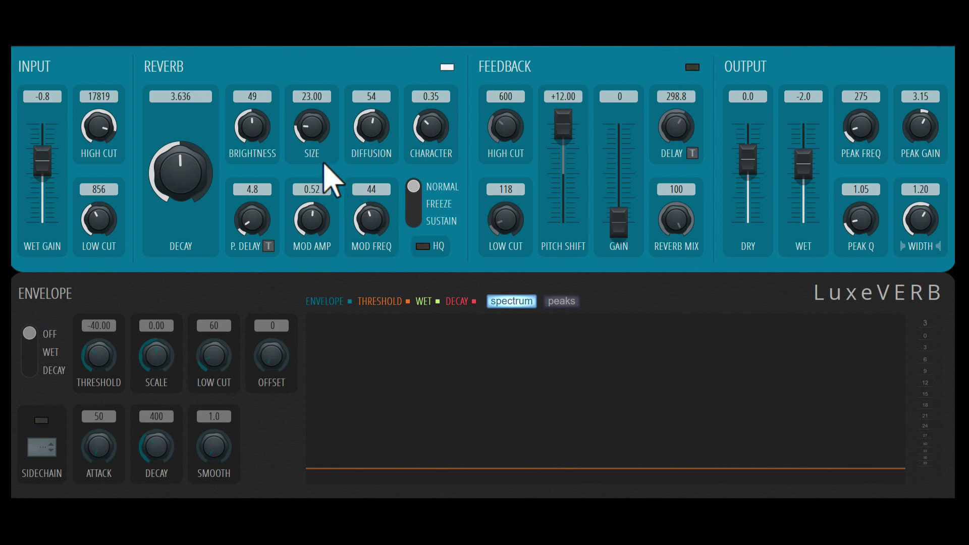
Turn HQ high-quality processing back on
{"action": "left_click", "coordinate": [428, 248]}
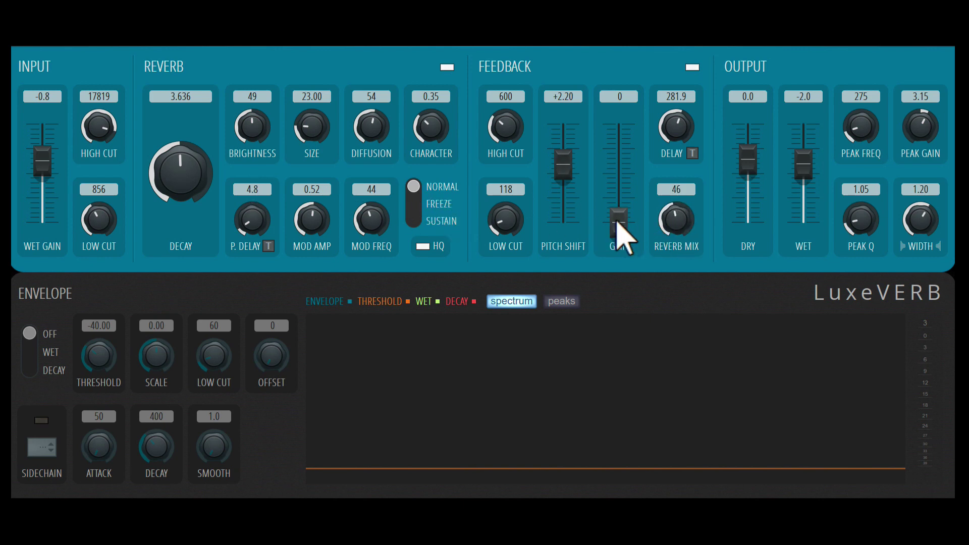
Push feedback GAIN to 87, DELAY to 178.8, REVERB MIX to 84 and PITCH SHIFT to +12.00
{"action": "left_click_drag", "start_coordinate": [618, 222], "coordinate": [618, 153]}
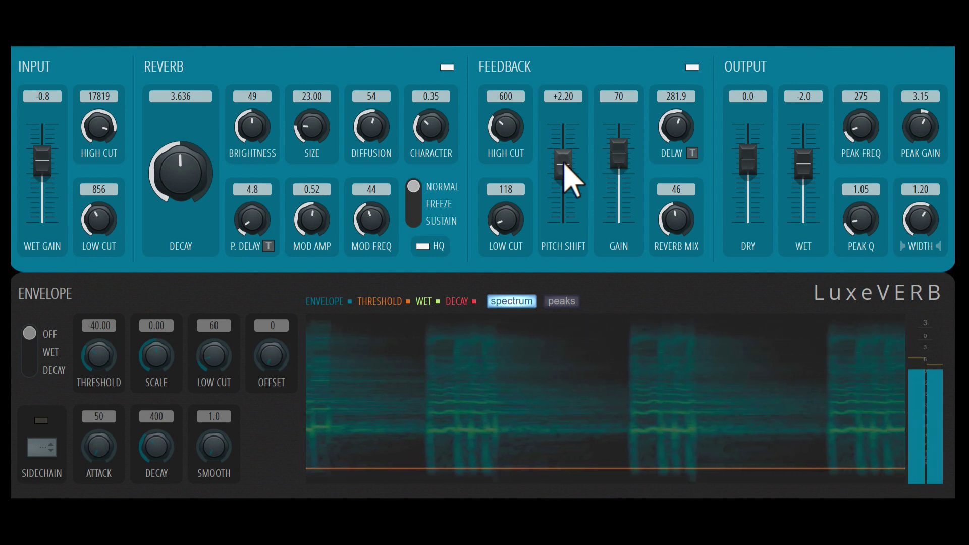
{"action": "mouse_move", "coordinate": [617, 155]}
{"action": "left_mouse_down"}
{"action": "mouse_move", "coordinate": [617, 136]}
{"action": "mouse_move", "coordinate": [618, 147]}
{"action": "left_mouse_up"}
{"action": "left_click_drag", "start_coordinate": [683, 139], "coordinate": [684, 192]}
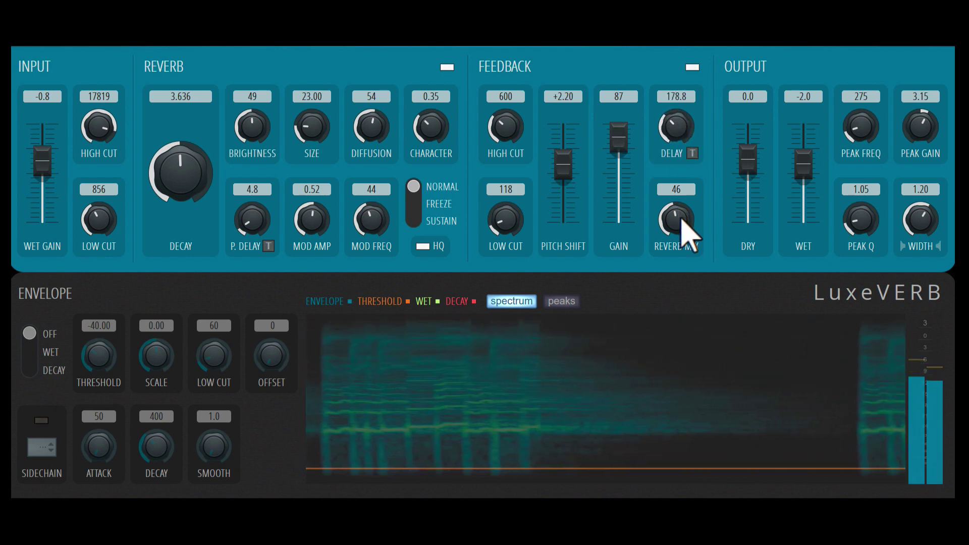
{"action": "left_click_drag", "start_coordinate": [683, 225], "coordinate": [683, 202]}
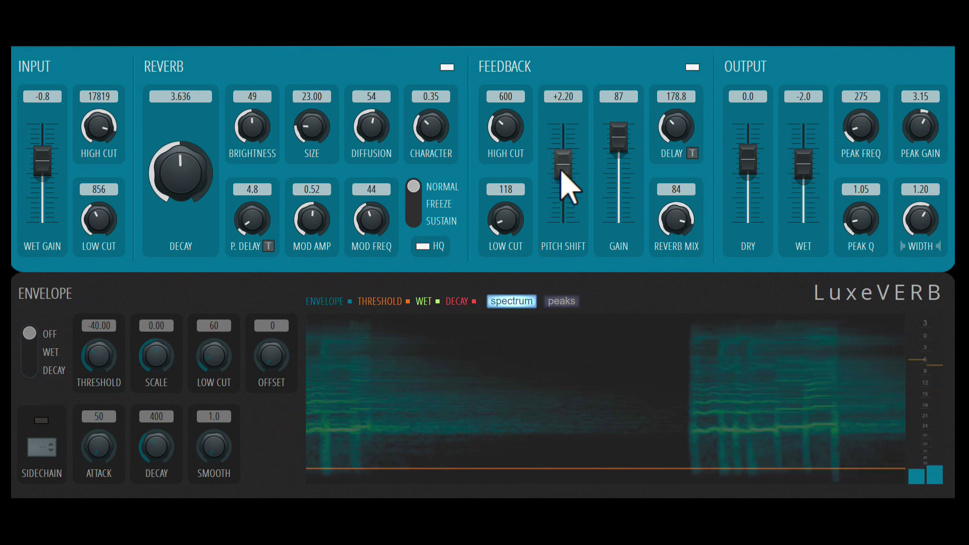
{"action": "left_click_drag", "start_coordinate": [558, 168], "coordinate": [560, 130]}
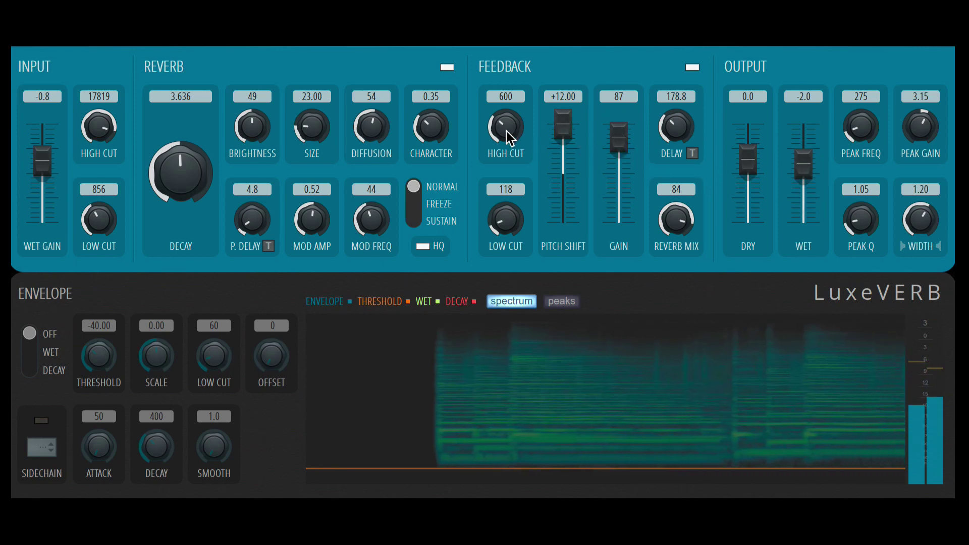
Trim feedback HIGH CUT to 5000, pull GAIN down to 28 and DELAY to 86.0
{"action": "mouse_move", "coordinate": [505, 131]}
{"action": "left_mouse_down"}
{"action": "mouse_move", "coordinate": [504, 101]}
{"action": "mouse_move", "coordinate": [504, 143]}
{"action": "left_mouse_up"}
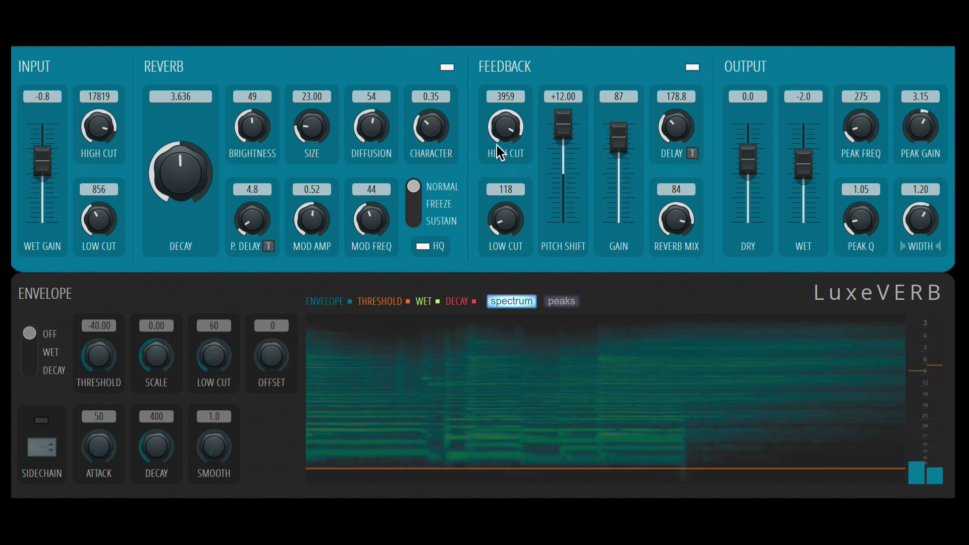
{"action": "mouse_move", "coordinate": [503, 125]}
{"action": "left_mouse_down"}
{"action": "mouse_move", "coordinate": [503, 146]}
{"action": "mouse_move", "coordinate": [503, 121]}
{"action": "left_mouse_up"}
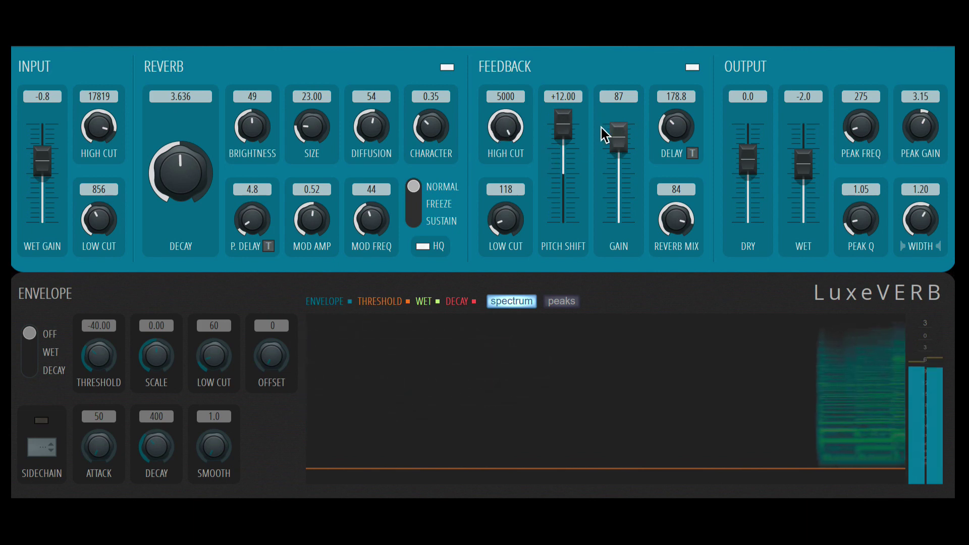
{"action": "left_click_drag", "start_coordinate": [620, 138], "coordinate": [623, 194]}
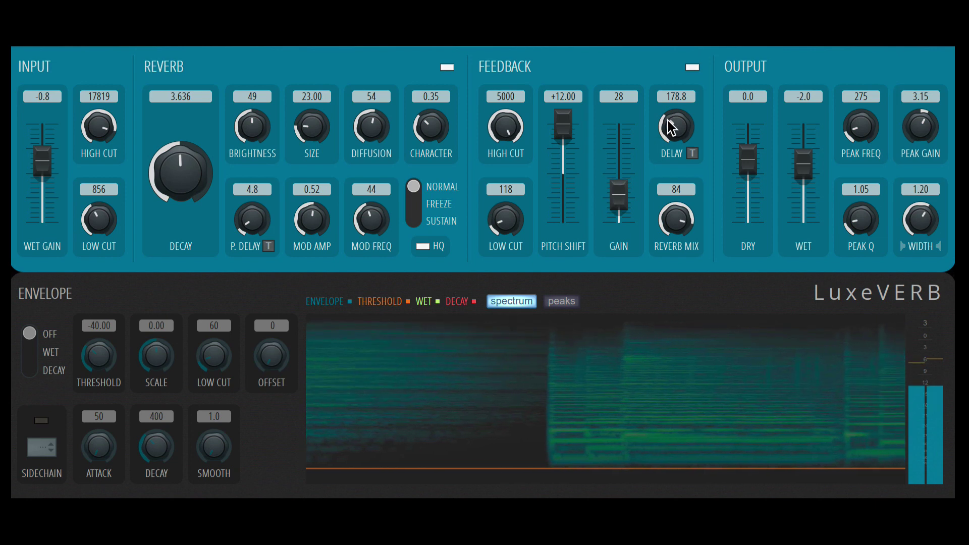
{"action": "left_click_drag", "start_coordinate": [671, 126], "coordinate": [671, 139]}
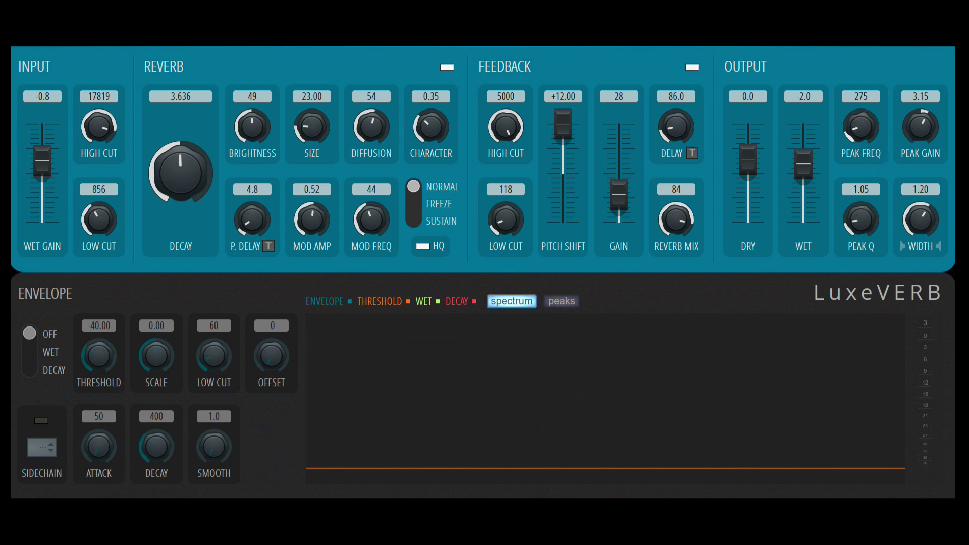
Raise output peak frequency to 996, widen stereo to 2.00, lengthen decay to 3.986, raise input high cut
{"action": "left_click_drag", "start_coordinate": [861, 127], "coordinate": [861, 108]}
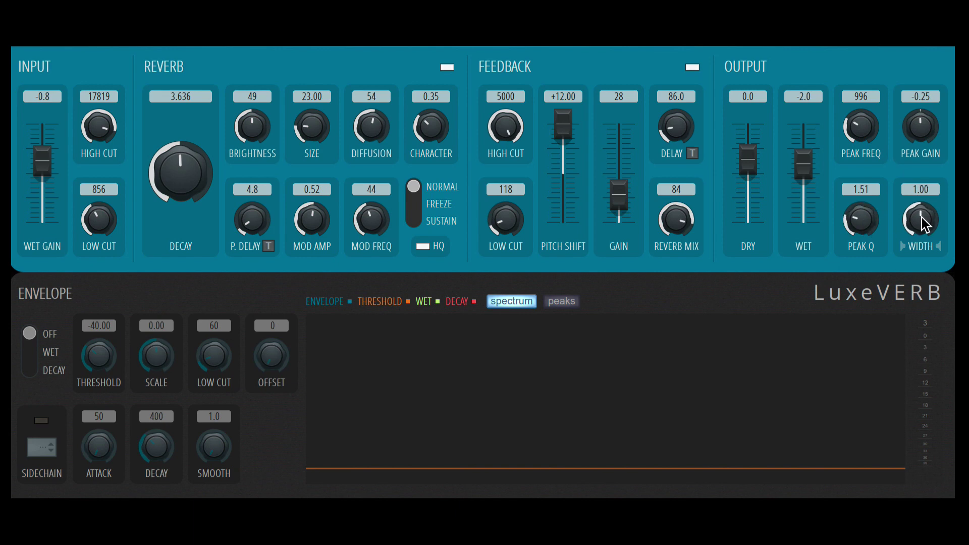
{"action": "left_click_drag", "start_coordinate": [921, 217], "coordinate": [921, 237]}
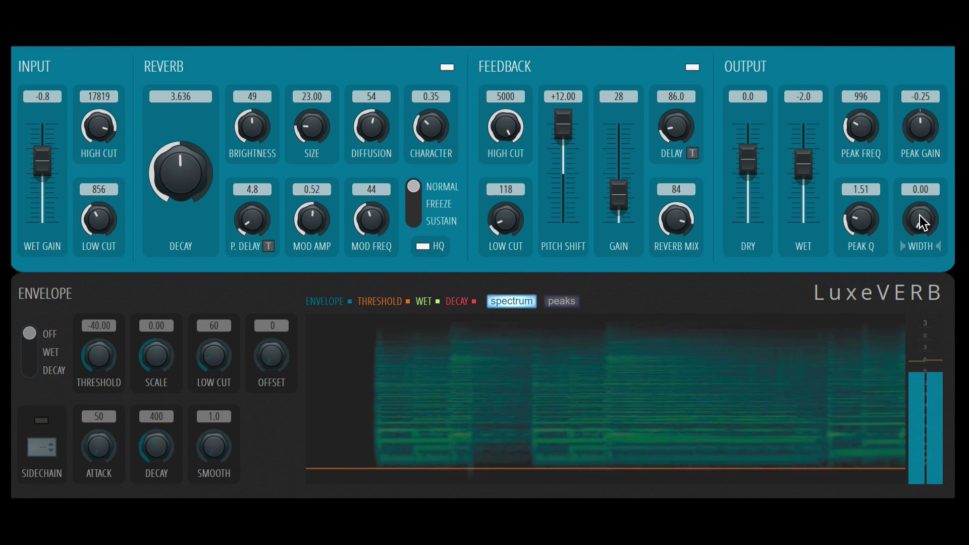
{"action": "left_click_drag", "start_coordinate": [920, 216], "coordinate": [915, 180]}
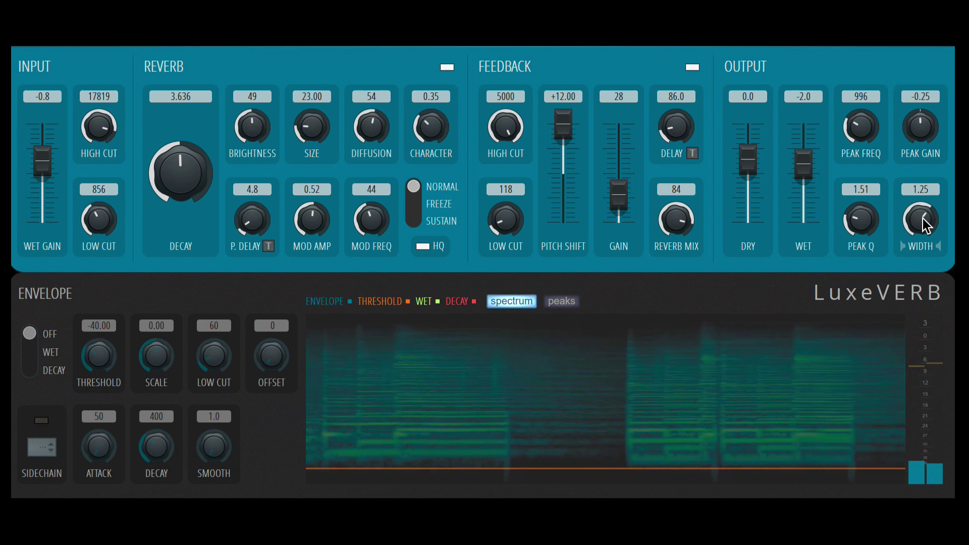
{"action": "left_click_drag", "start_coordinate": [922, 219], "coordinate": [922, 191]}
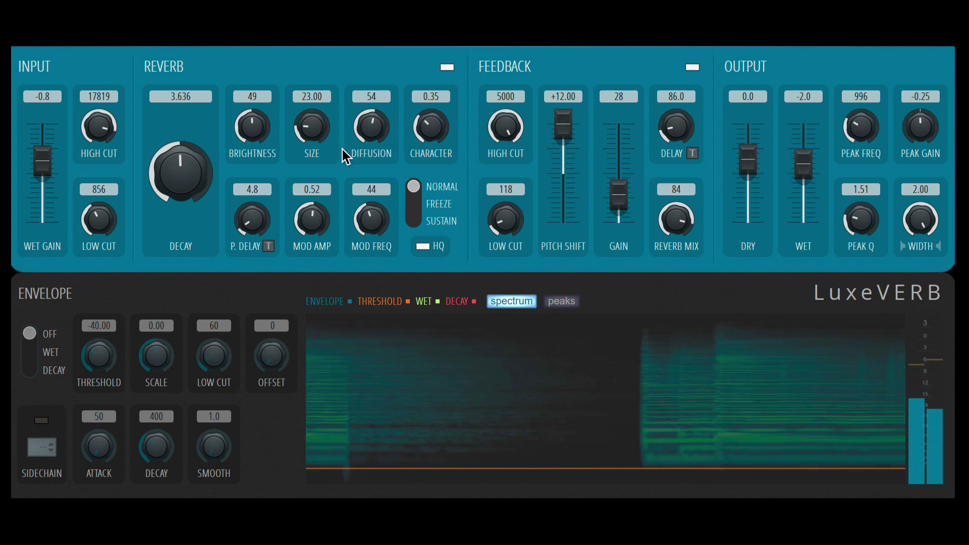
{"action": "left_click_drag", "start_coordinate": [169, 165], "coordinate": [160, 162]}
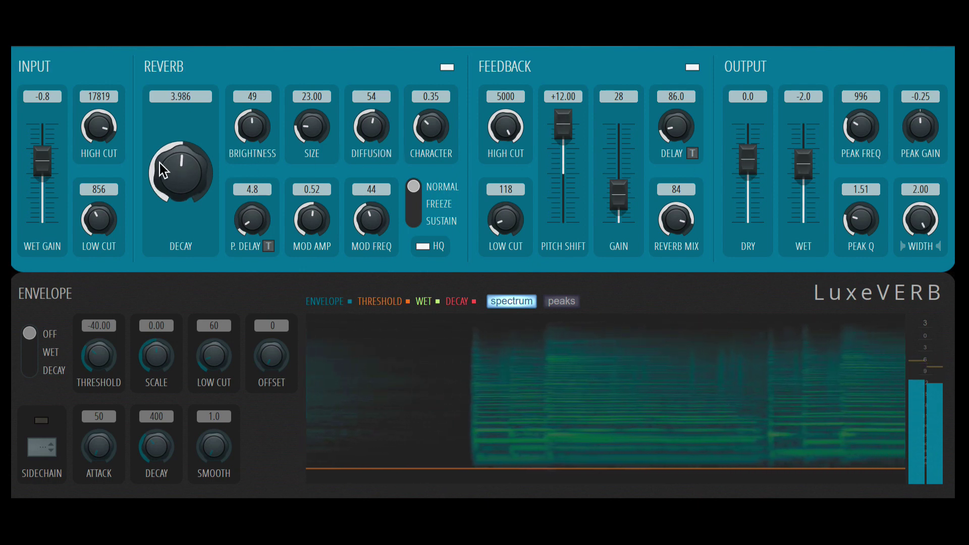
{"action": "left_click_drag", "start_coordinate": [98, 127], "coordinate": [98, 113]}
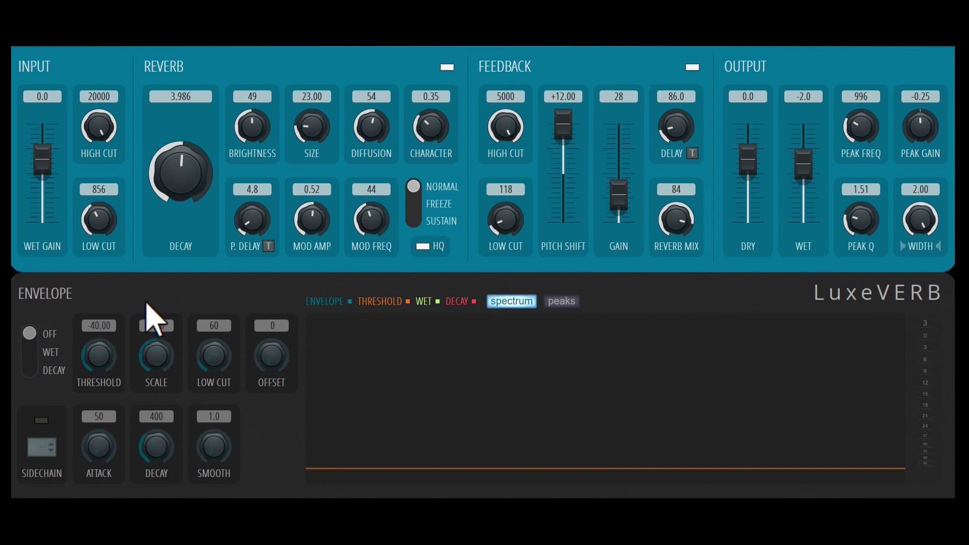
Switch the envelope target from Off through Wet to Decay
{"action": "left_click", "coordinate": [48, 360]}
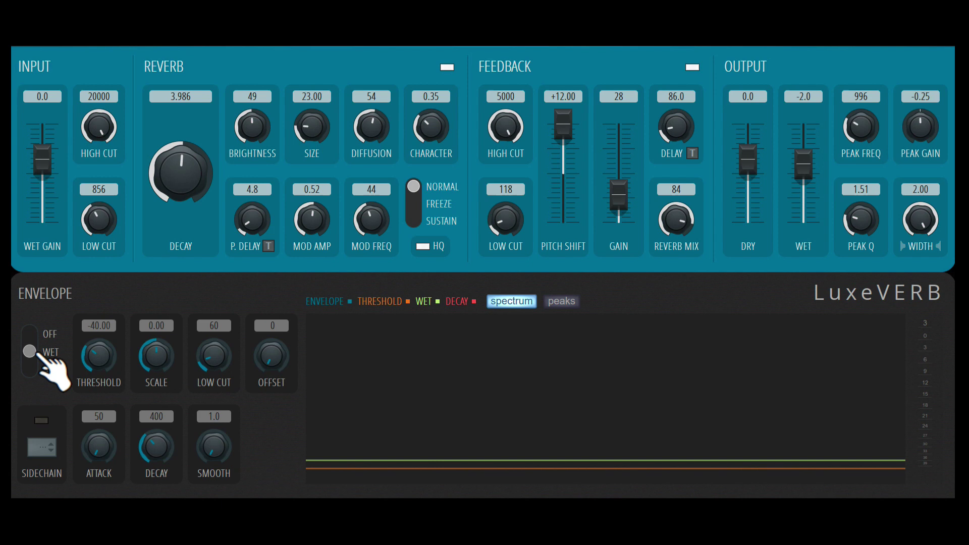
{"action": "left_click", "coordinate": [38, 369]}
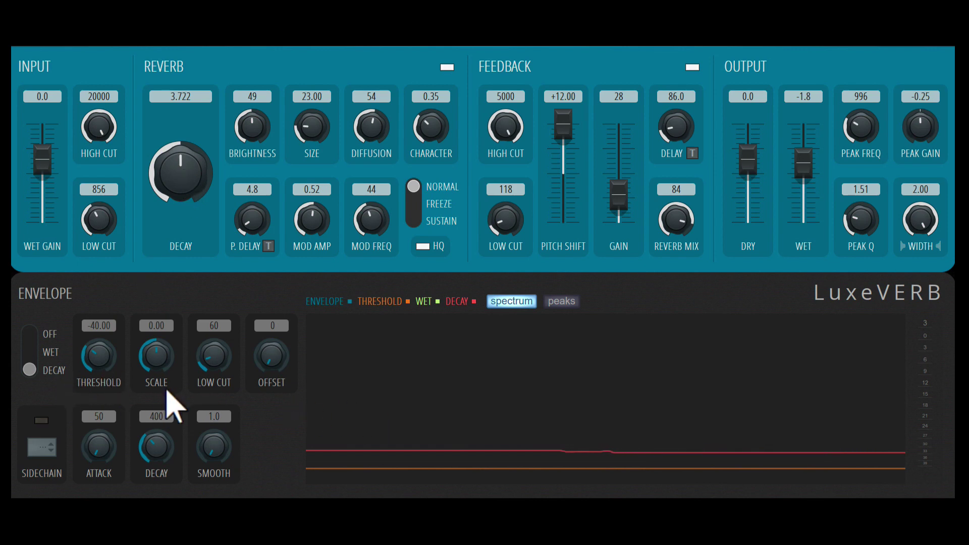
Leave sidechain at none, drop the wet level to -11.5 and raise threshold to about -22.78
{"action": "left_click", "coordinate": [43, 449]}
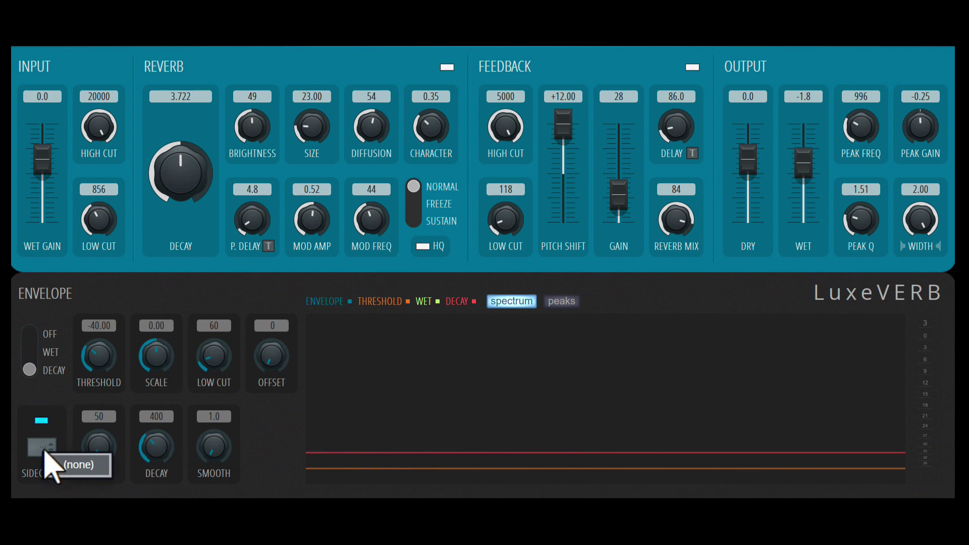
{"action": "left_click", "coordinate": [41, 447]}
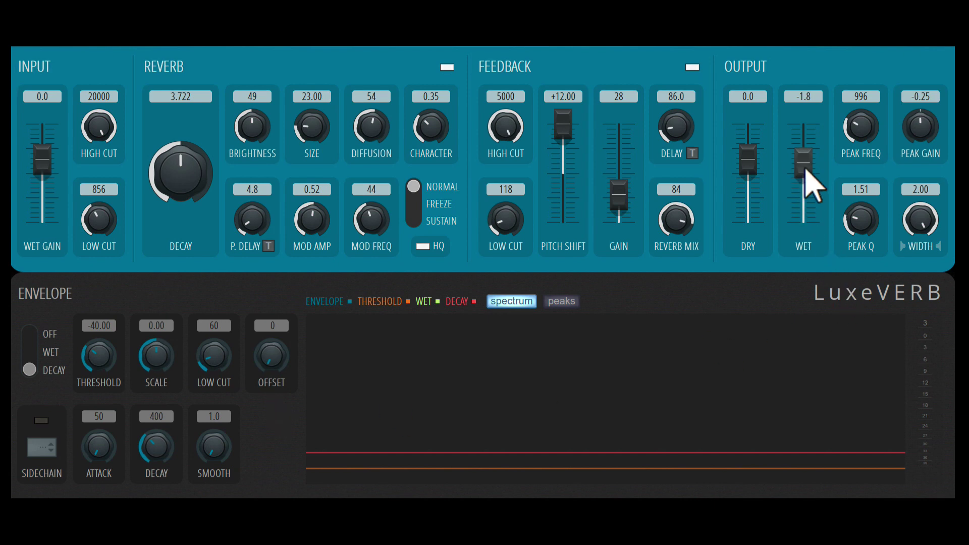
{"action": "mouse_move", "coordinate": [806, 171]}
{"action": "left_mouse_down"}
{"action": "mouse_move", "coordinate": [803, 224]}
{"action": "mouse_move", "coordinate": [808, 183]}
{"action": "left_mouse_up"}
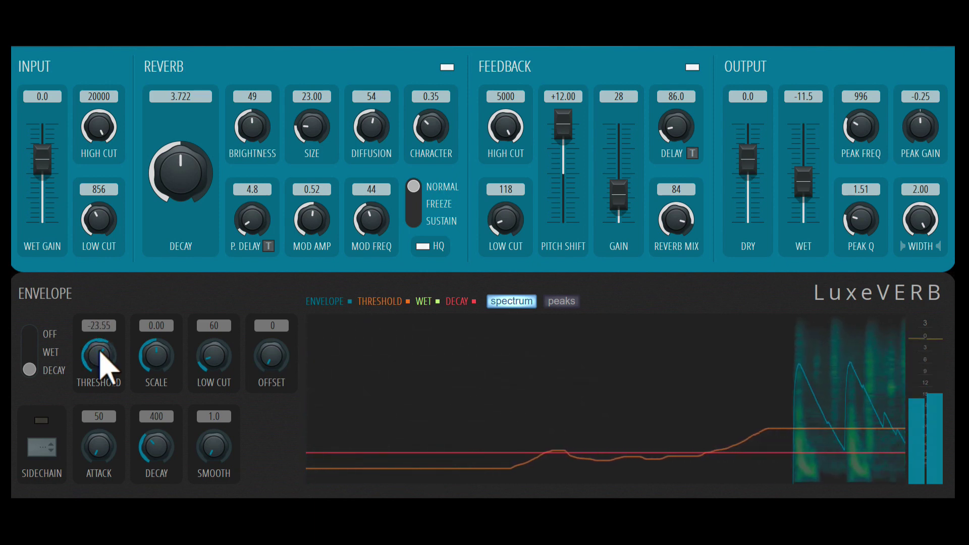
{"action": "scroll", "coordinate": [100, 353], "scroll_direction": "up", "scroll_amount": 1}
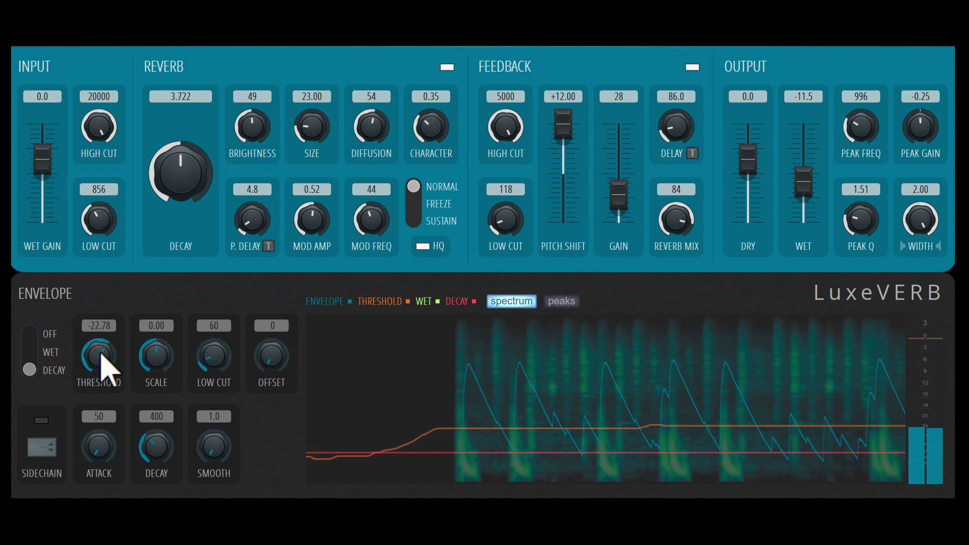
Switch the envelope to Wet, drop the wet level to -26.2 and set threshold to -36.14
{"action": "left_click_drag", "start_coordinate": [29, 368], "coordinate": [31, 351]}
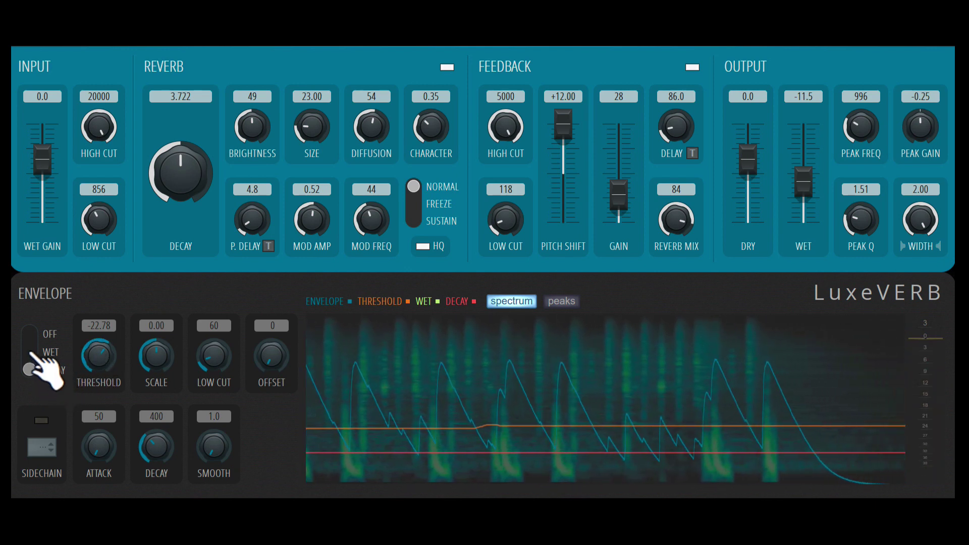
{"action": "mouse_move", "coordinate": [795, 200]}
{"action": "left_mouse_down"}
{"action": "mouse_move", "coordinate": [794, 216]}
{"action": "mouse_move", "coordinate": [803, 201]}
{"action": "left_mouse_up"}
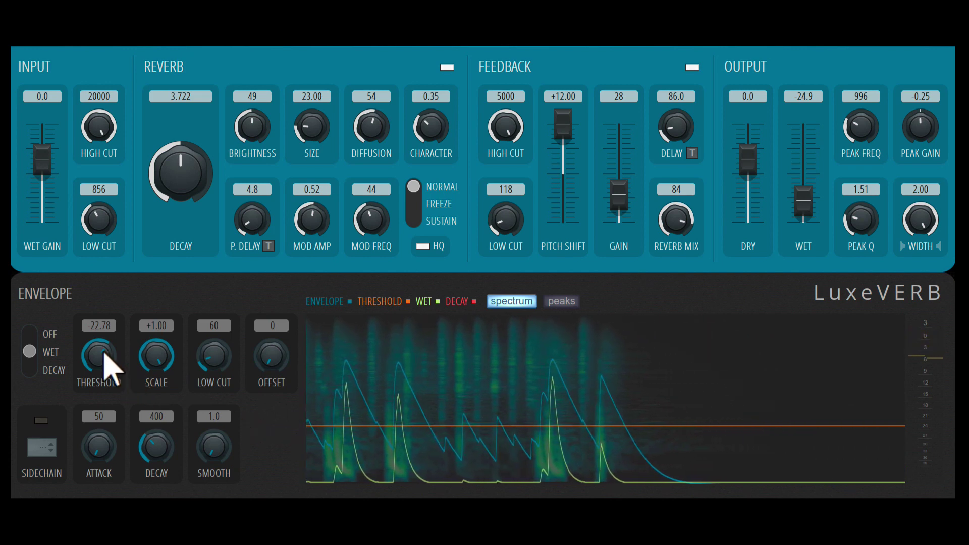
{"action": "mouse_move", "coordinate": [106, 357]}
{"action": "left_mouse_down"}
{"action": "mouse_move", "coordinate": [106, 389]}
{"action": "mouse_move", "coordinate": [108, 357]}
{"action": "mouse_move", "coordinate": [157, 363]}
{"action": "left_mouse_up"}
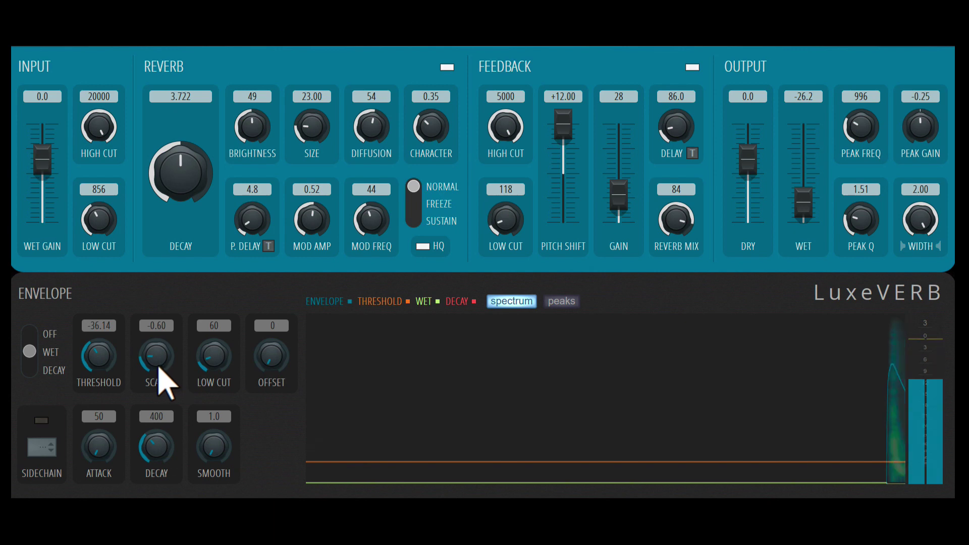
Tune the envelope to threshold -32.10, scale +0.41 and low cut 105
{"action": "left_click_drag", "start_coordinate": [158, 368], "coordinate": [94, 353]}
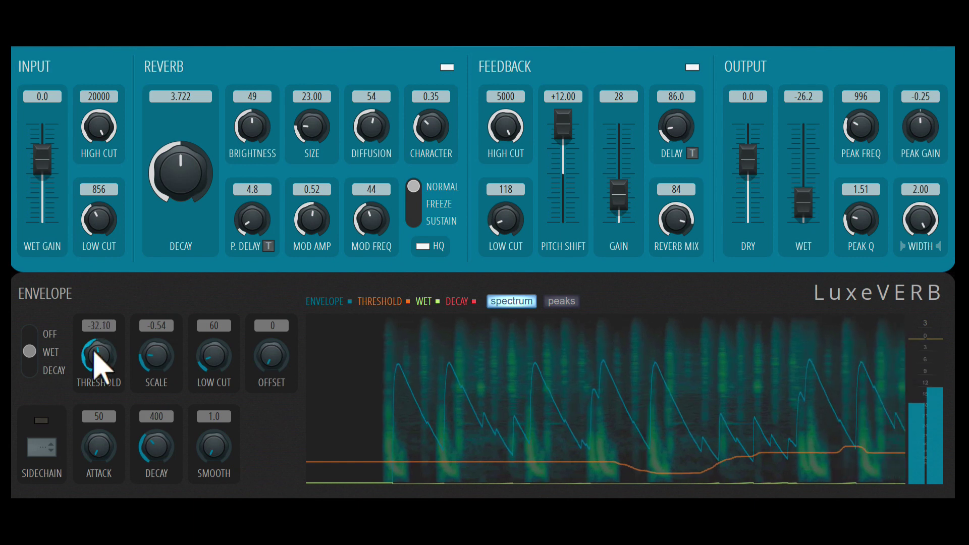
{"action": "left_click_drag", "start_coordinate": [212, 372], "coordinate": [212, 384]}
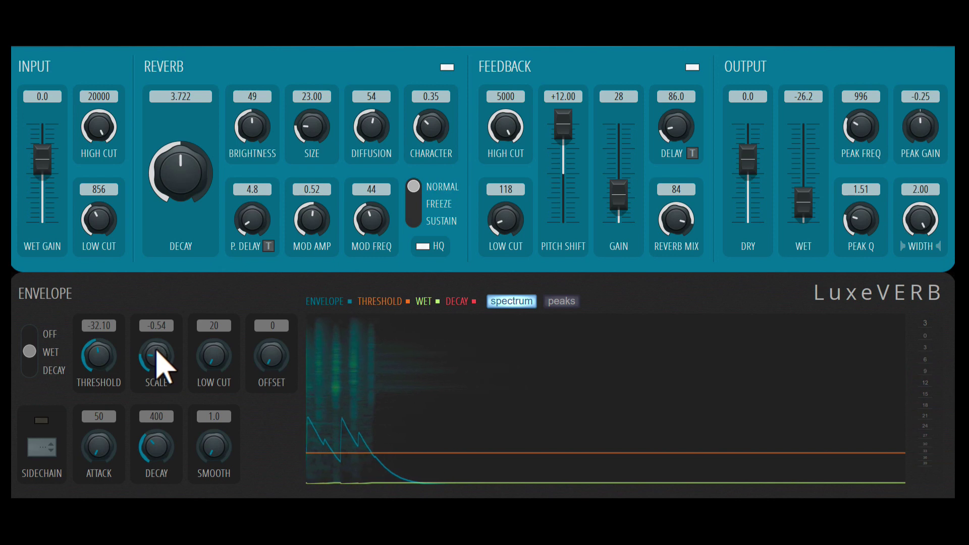
{"action": "left_click_drag", "start_coordinate": [157, 353], "coordinate": [157, 339]}
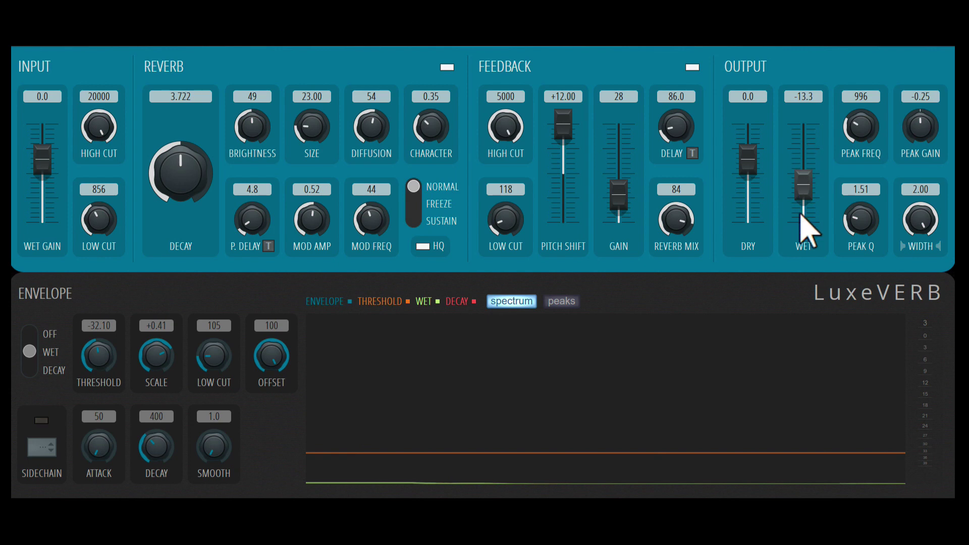
Retarget the envelope to Decay, shorten reverb decay to 2.738, lower offset to 30 and adjust scale
{"action": "left_click", "coordinate": [38, 371]}
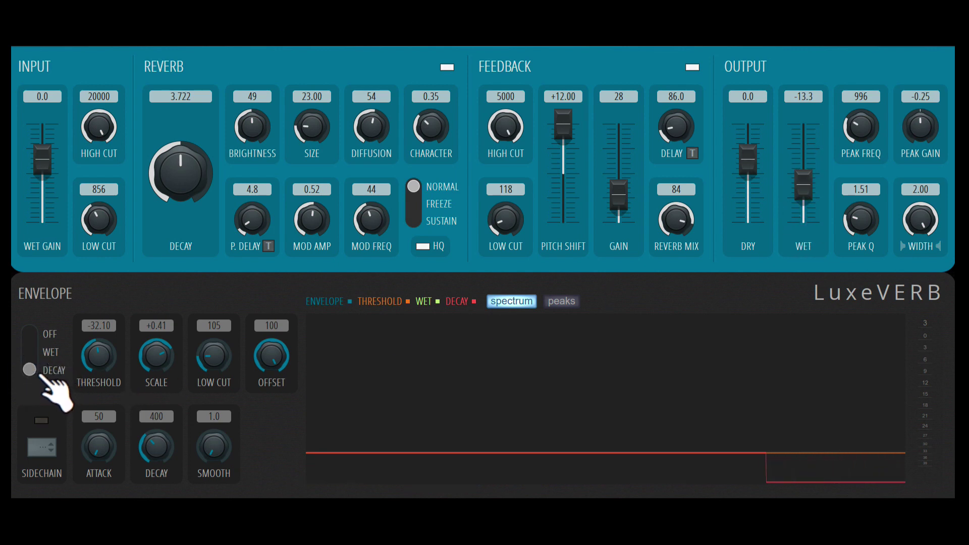
{"action": "left_click_drag", "start_coordinate": [168, 226], "coordinate": [168, 246]}
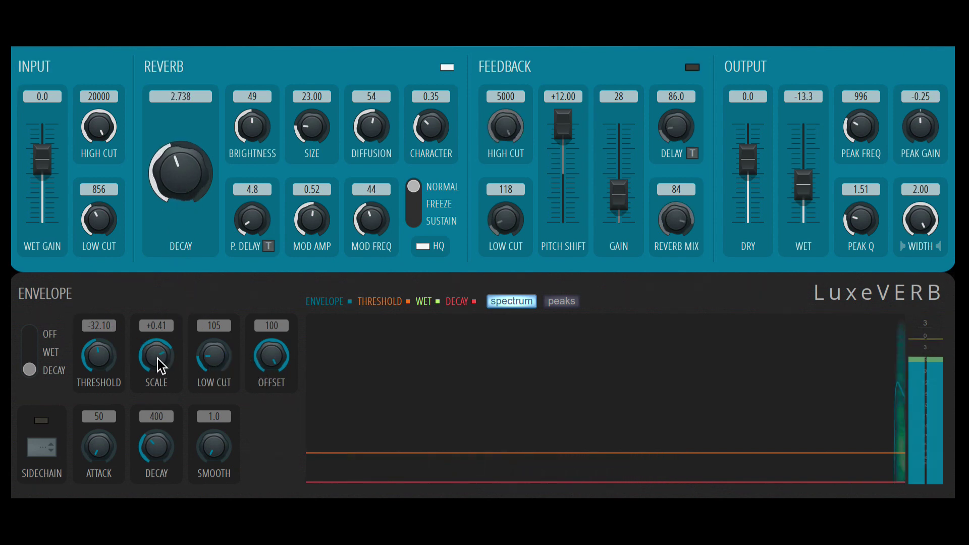
{"action": "left_click_drag", "start_coordinate": [156, 358], "coordinate": [160, 365]}
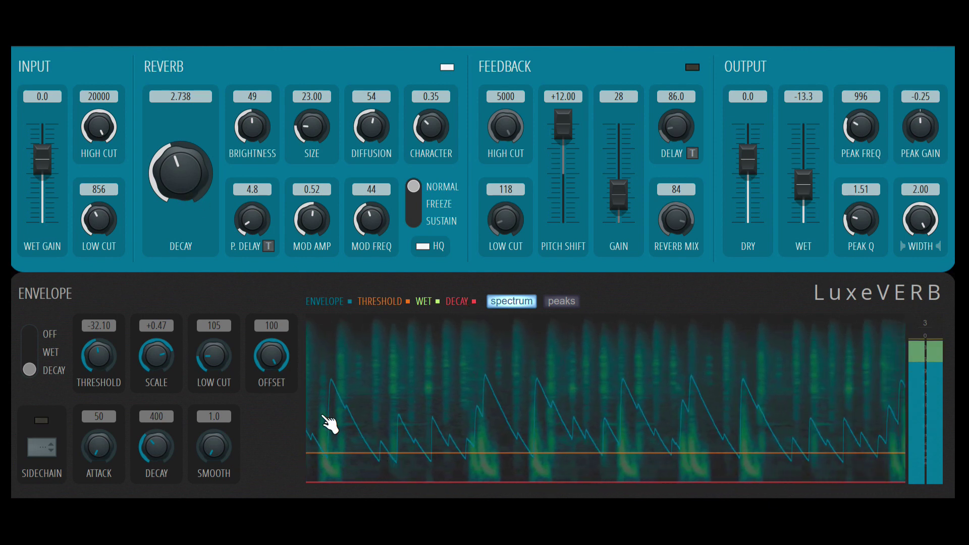
{"action": "left_click_drag", "start_coordinate": [271, 358], "coordinate": [271, 393]}
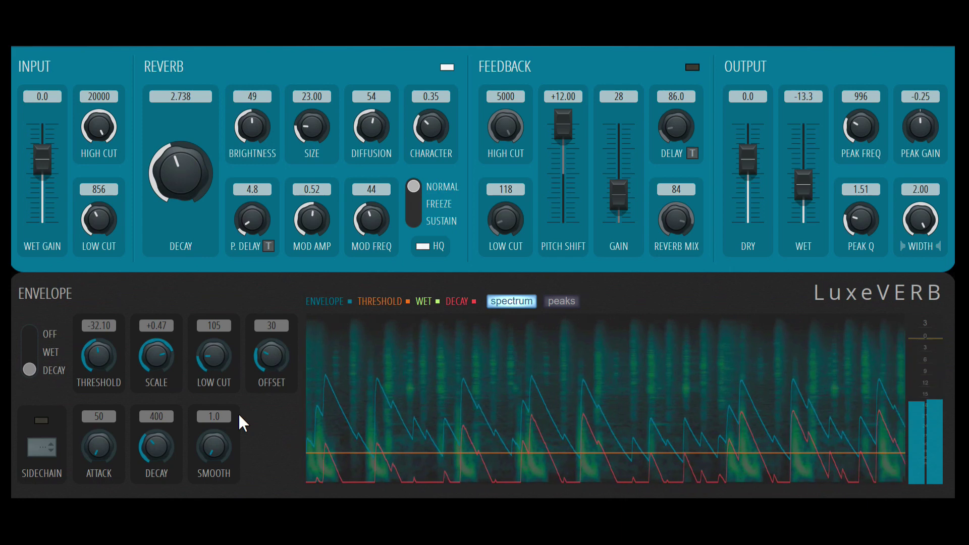
{"action": "left_click_drag", "start_coordinate": [152, 356], "coordinate": [151, 351]}
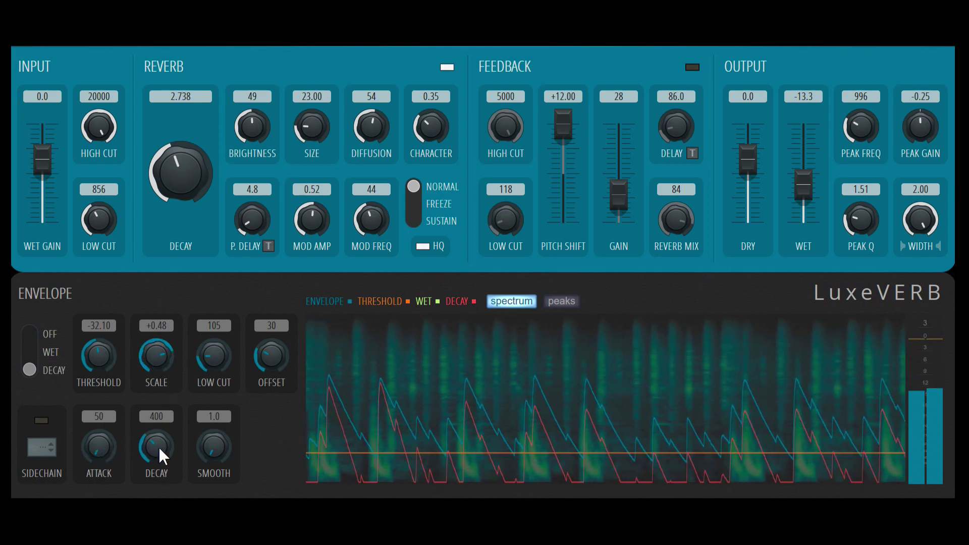
Lengthen envelope decay to 520, keep attack at 50, raise smoothing and turn scale negative
{"action": "left_click_drag", "start_coordinate": [158, 447], "coordinate": [158, 417]}
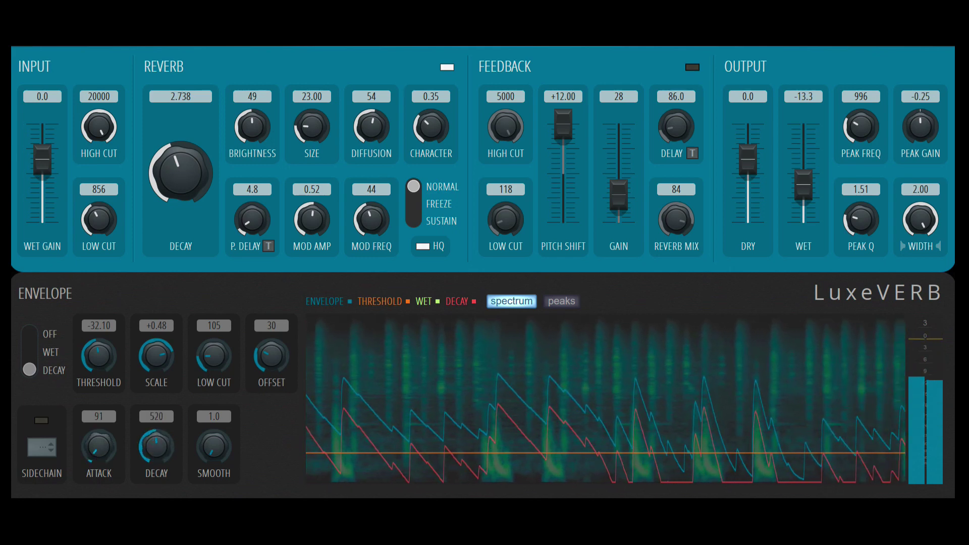
{"action": "left_click_drag", "start_coordinate": [99, 446], "coordinate": [99, 442]}
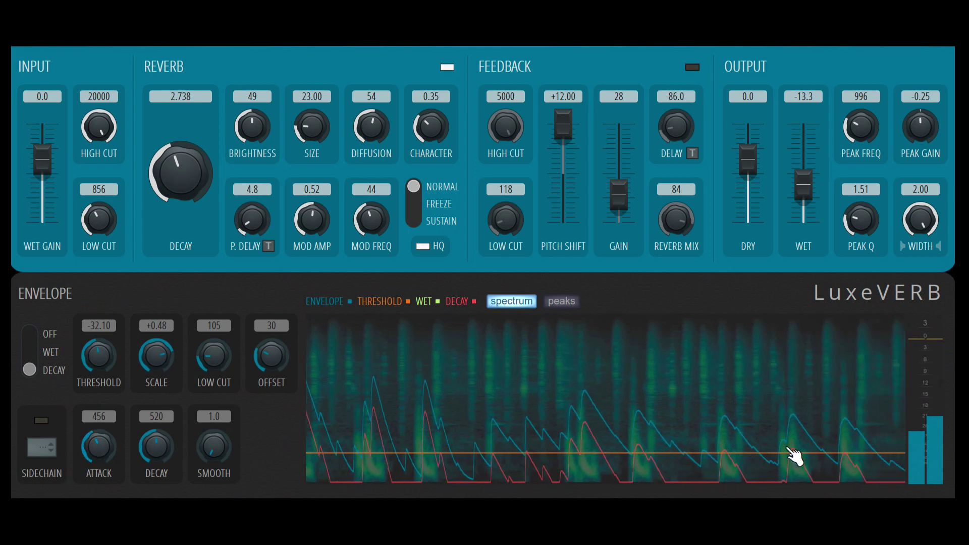
{"action": "left_click_drag", "start_coordinate": [101, 452], "coordinate": [102, 484]}
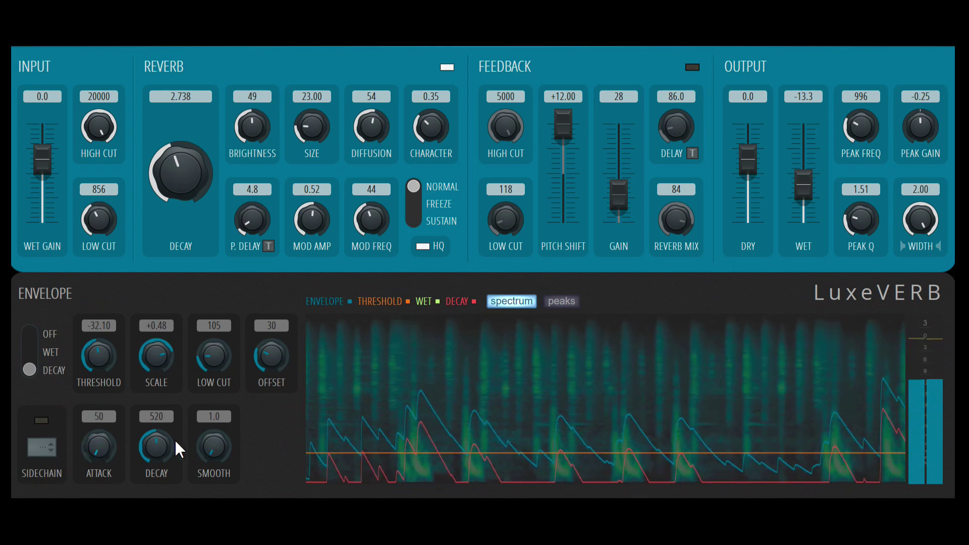
{"action": "left_click_drag", "start_coordinate": [214, 446], "coordinate": [214, 471]}
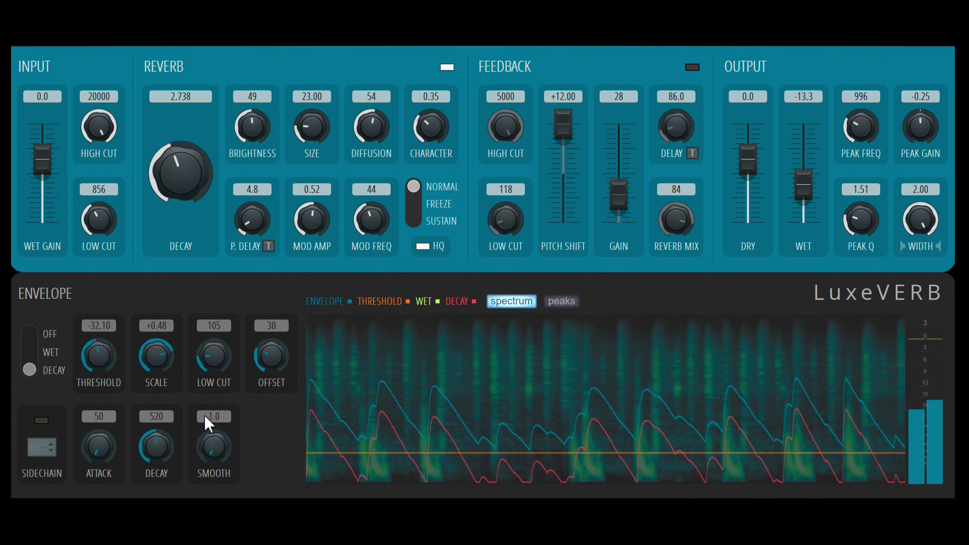
{"action": "left_click_drag", "start_coordinate": [162, 358], "coordinate": [163, 376]}
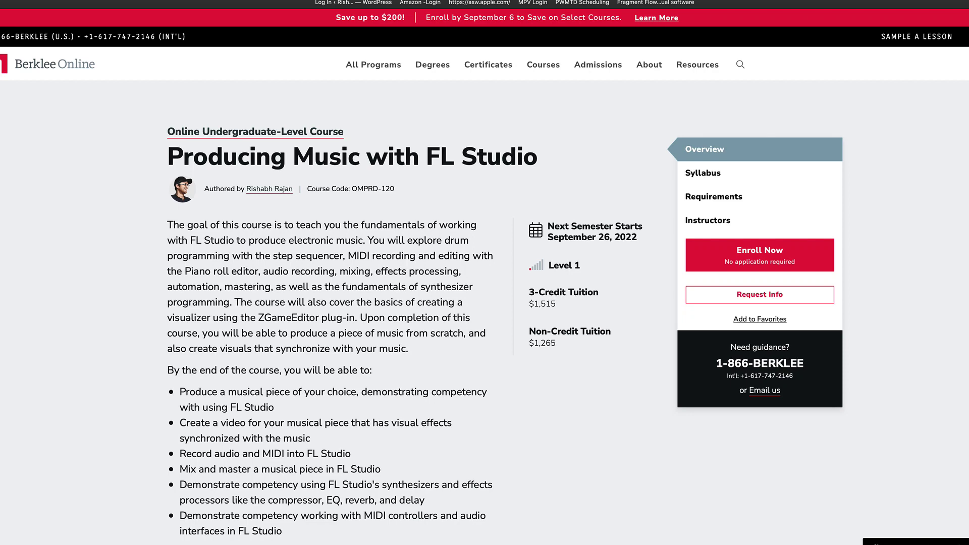
Scroll through the syllabus and requirements down to Lesson 7's EQ2 spectrum example
{"action": "scroll", "coordinate": [484, 282], "scroll_direction": "down", "scroll_amount": 3}
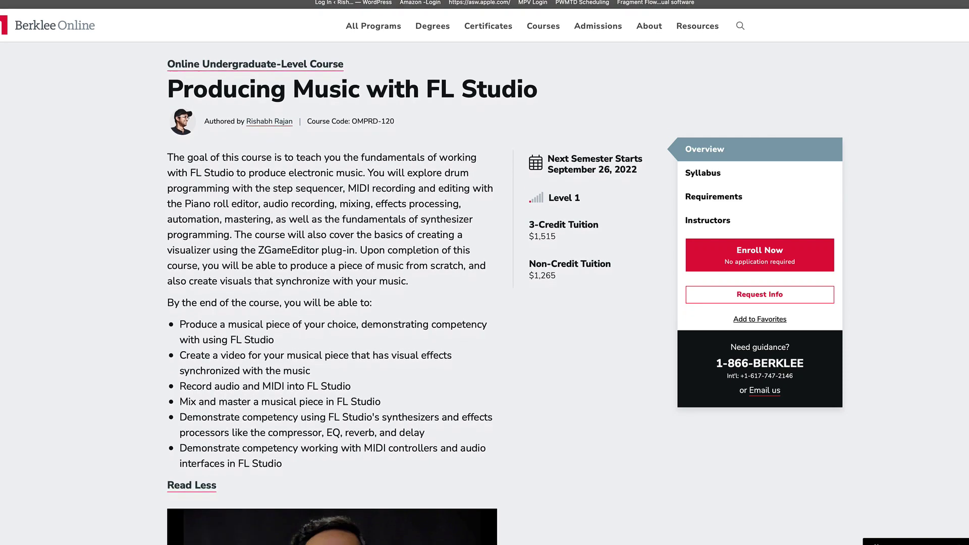
{"action": "scroll", "coordinate": [484, 283], "scroll_direction": "down", "scroll_amount": 3}
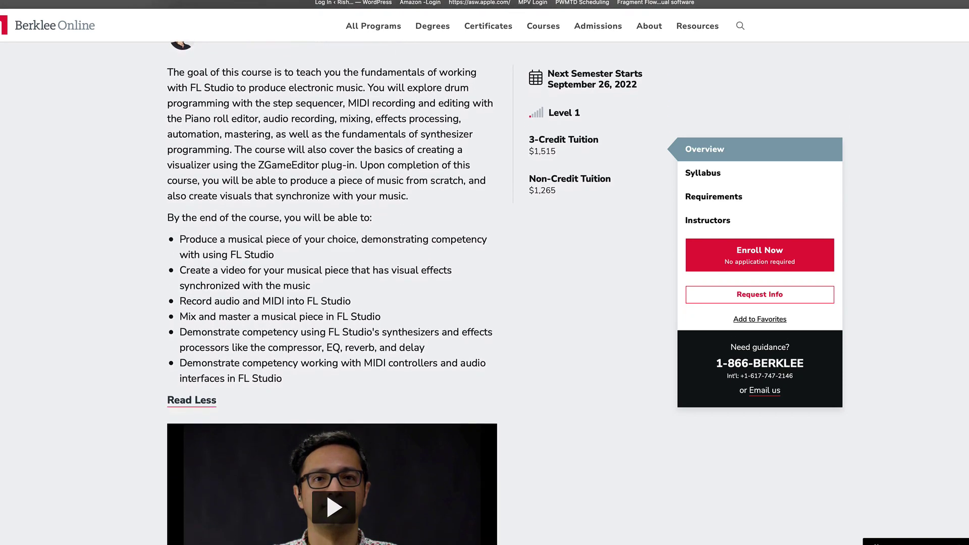
{"action": "scroll", "coordinate": [484, 283], "scroll_direction": "down", "scroll_amount": 10}
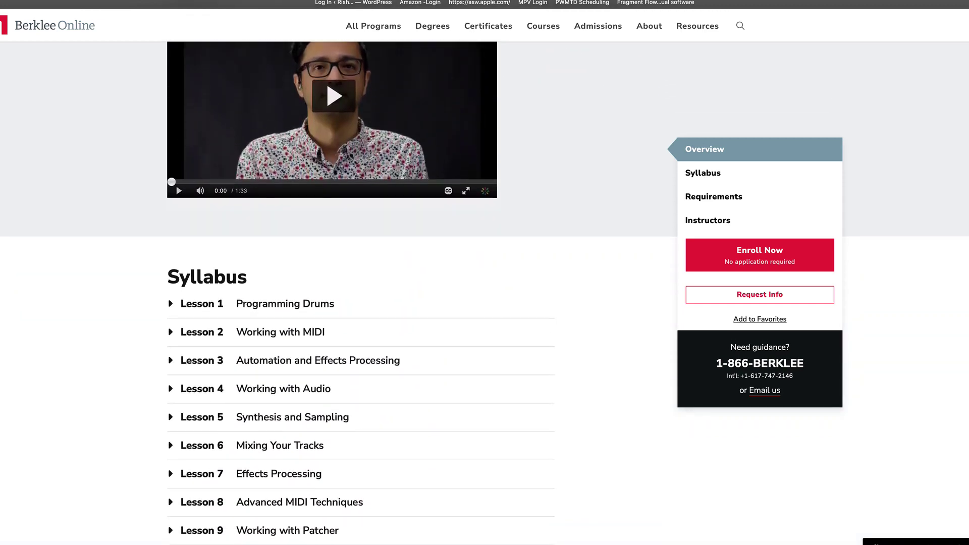
{"action": "scroll", "coordinate": [484, 282], "scroll_direction": "down", "scroll_amount": 5}
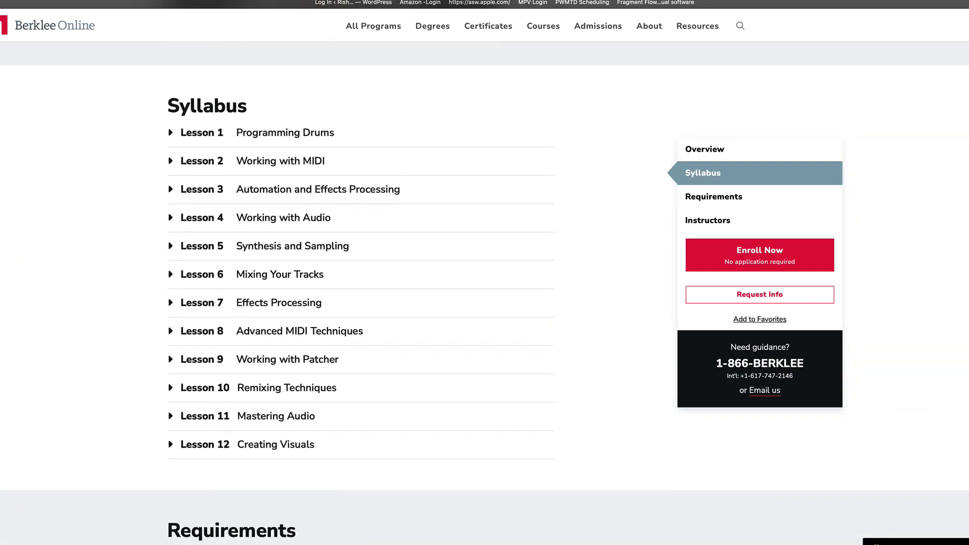
{"action": "scroll", "coordinate": [484, 283], "scroll_direction": "down", "scroll_amount": 5}
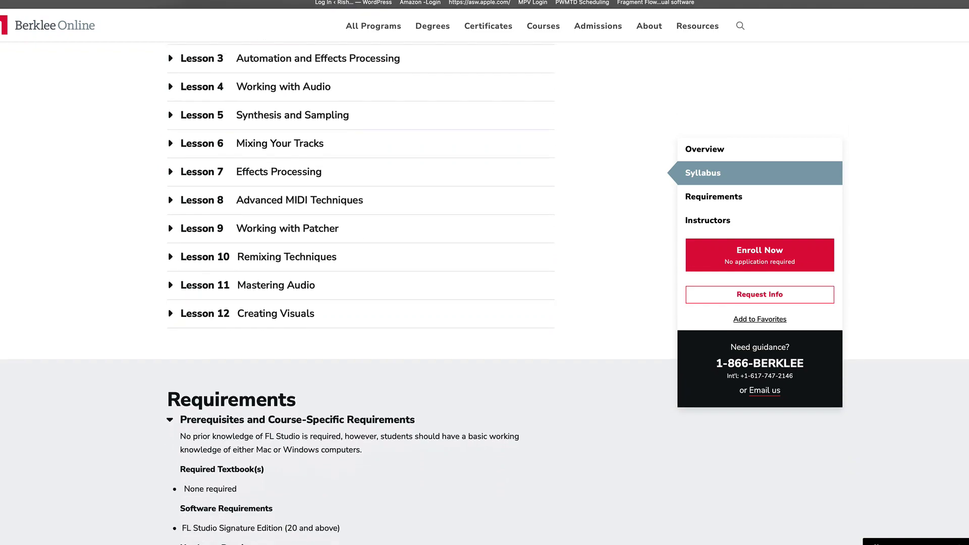
{"action": "scroll", "coordinate": [484, 282], "scroll_direction": "down", "scroll_amount": 5}
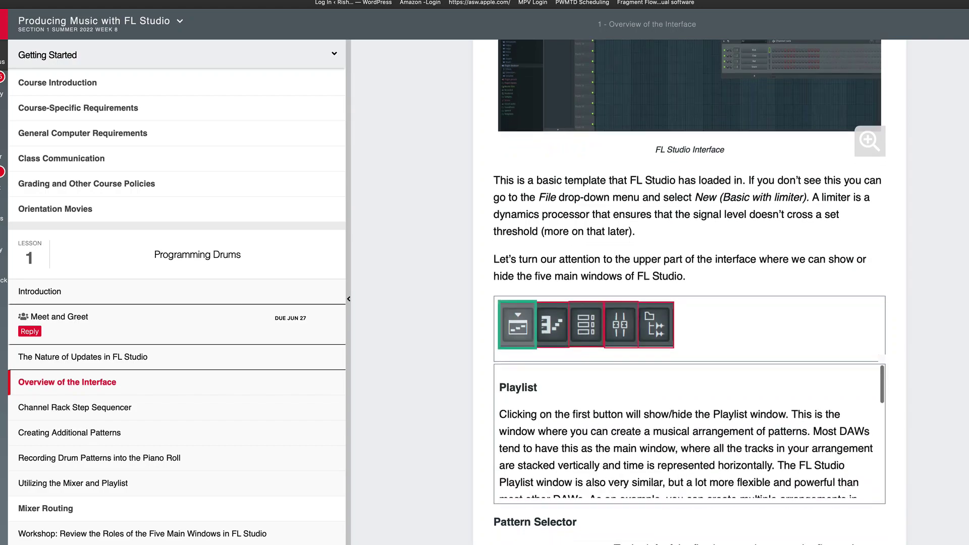
{"action": "scroll", "coordinate": [697, 304], "scroll_direction": "down", "scroll_amount": 20}
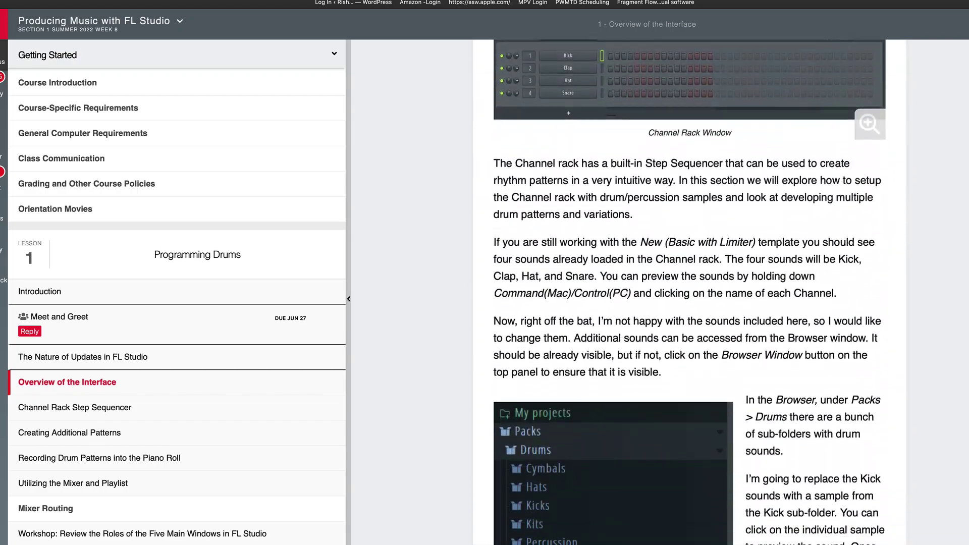
{"action": "scroll", "coordinate": [689, 293], "scroll_direction": "down", "scroll_amount": 3}
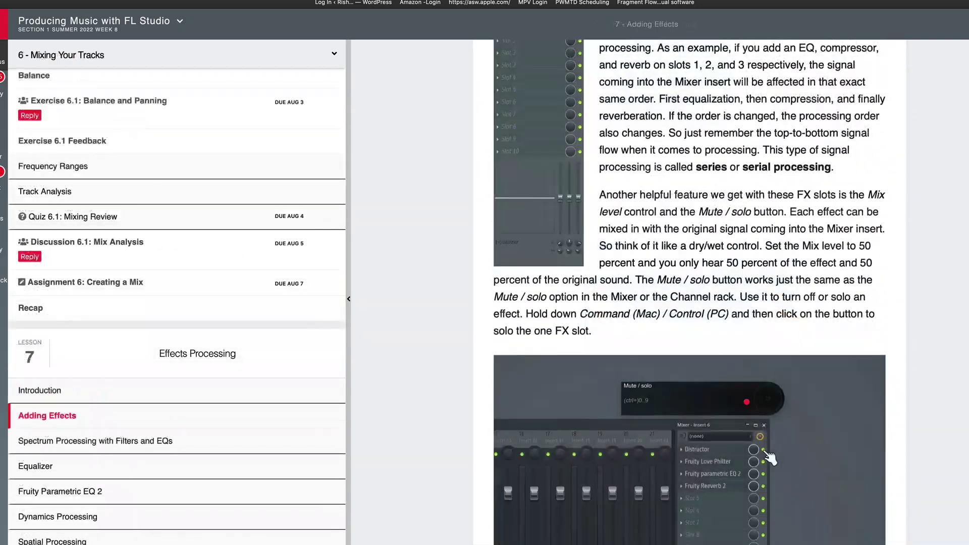
{"action": "scroll", "coordinate": [791, 394], "scroll_direction": "down", "scroll_amount": 2}
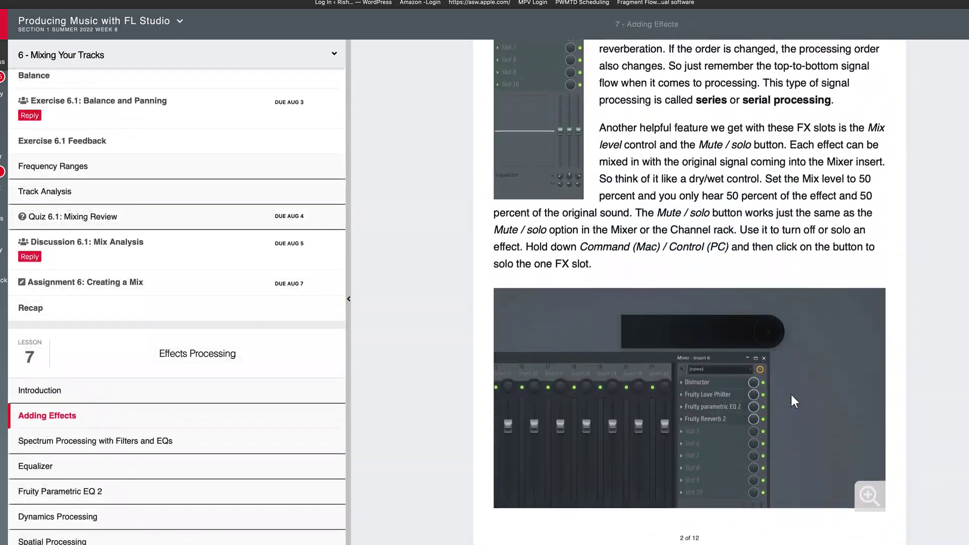
{"action": "scroll", "coordinate": [791, 396], "scroll_direction": "down", "scroll_amount": 7}
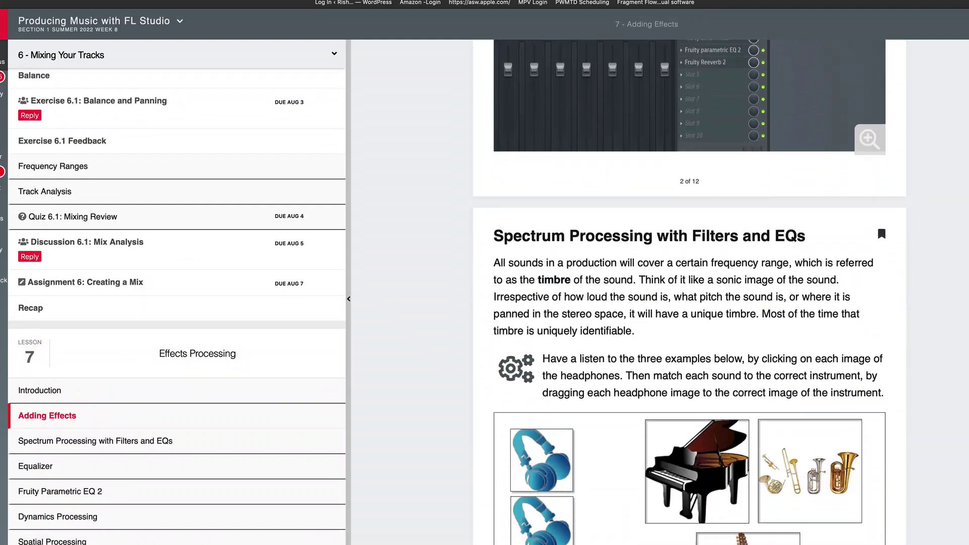
{"action": "scroll", "coordinate": [689, 293], "scroll_direction": "down", "scroll_amount": 10}
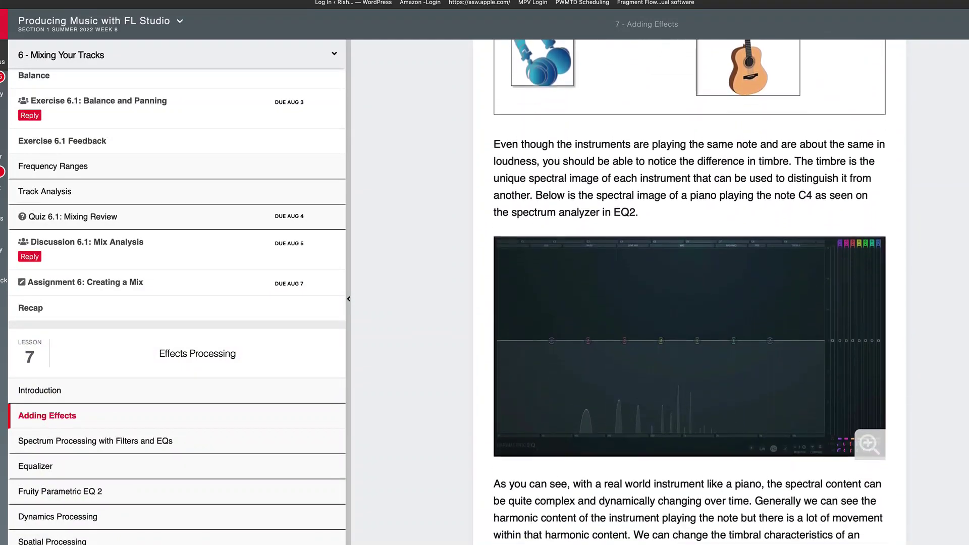